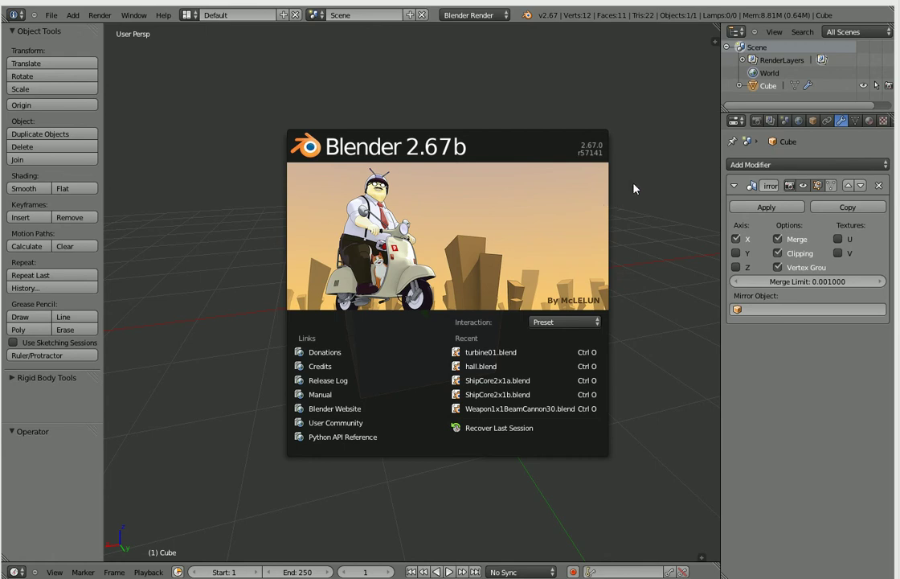
Step: Dismiss the splash screen and delete the default mirrored cube
click(648, 210)
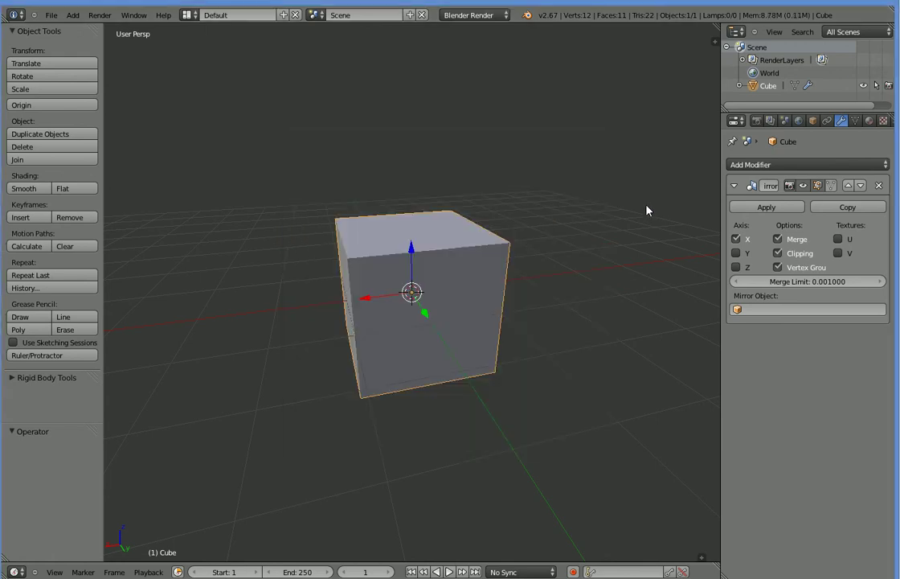
key(g)
right_click(575, 467)
middle_drag(574, 466, 553, 556)
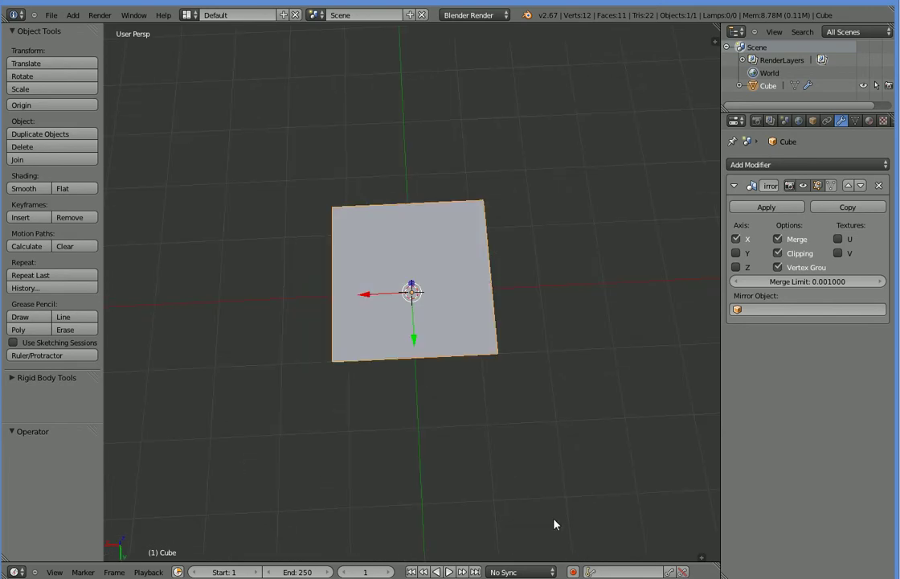
middle_drag(560, 473, 481, 456)
scroll(585, 408, up, 3)
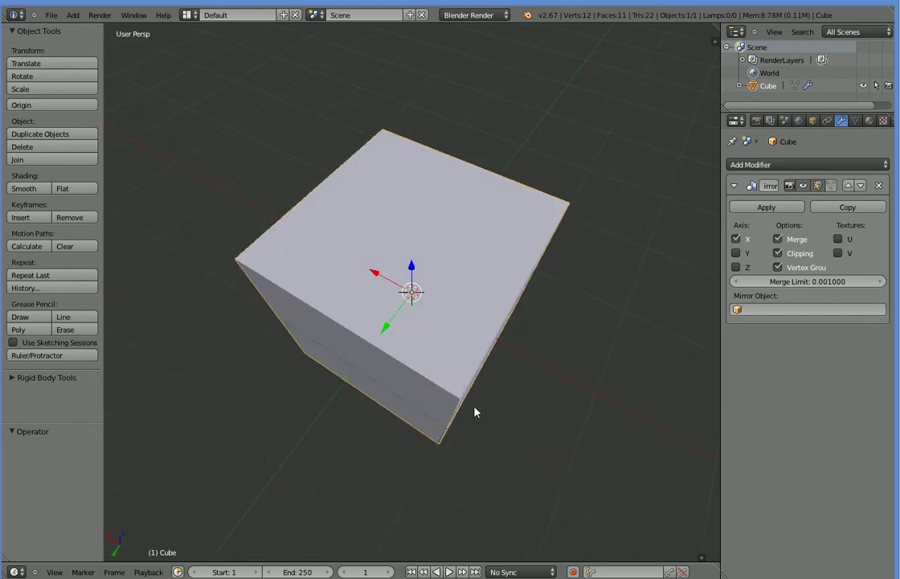
key(x)
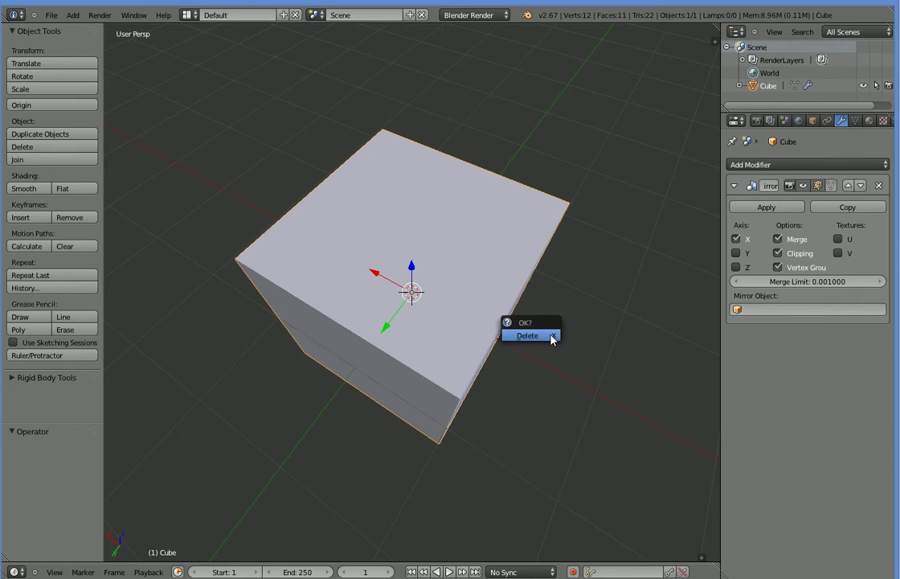
click(528, 335)
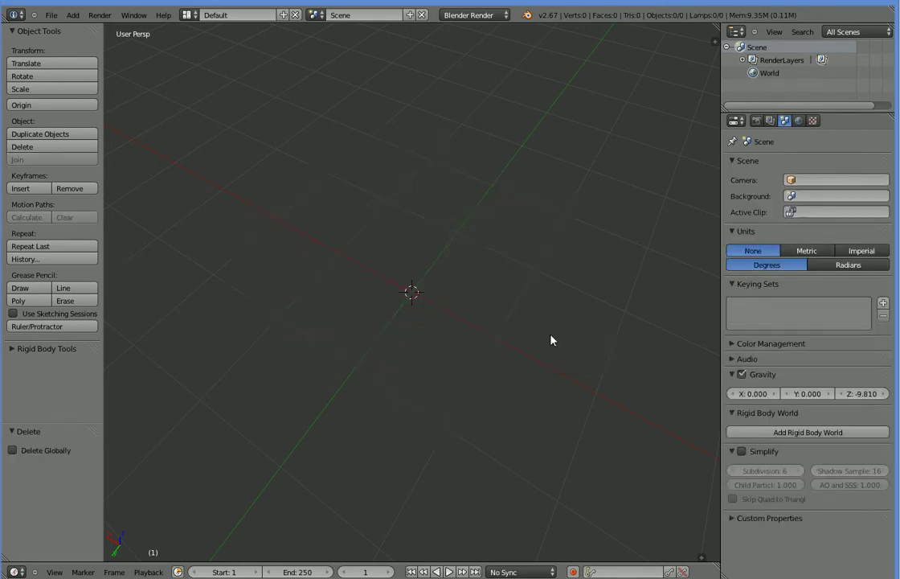
Step: Add a new cube mesh at the scene origin
middle_drag(183, 433, 196, 430)
click(72, 15)
mouse_move(80, 32)
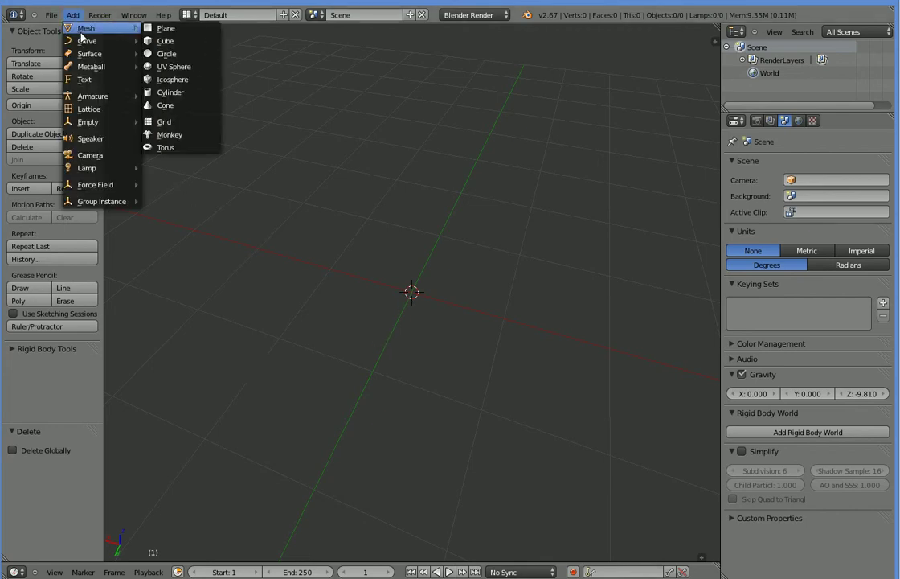
click(170, 40)
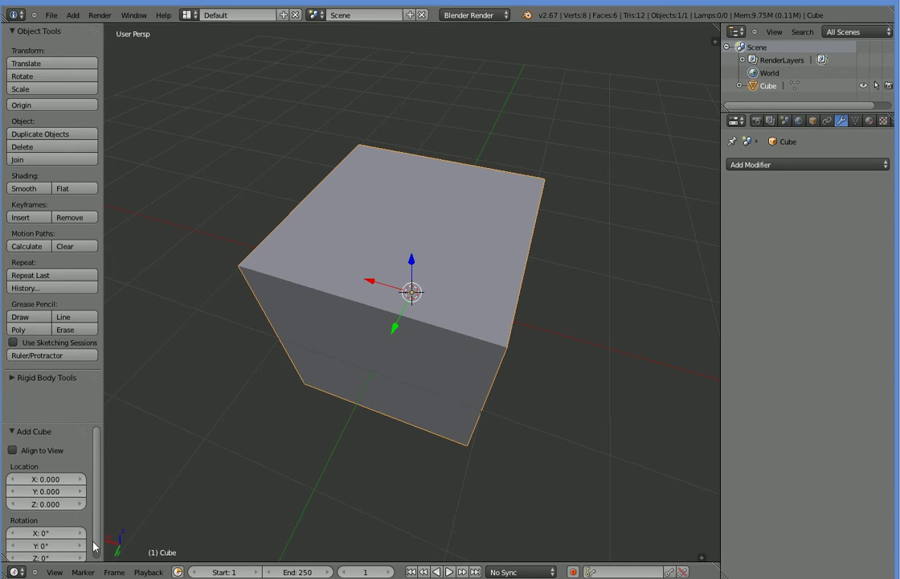
scroll(85, 478, down, 2)
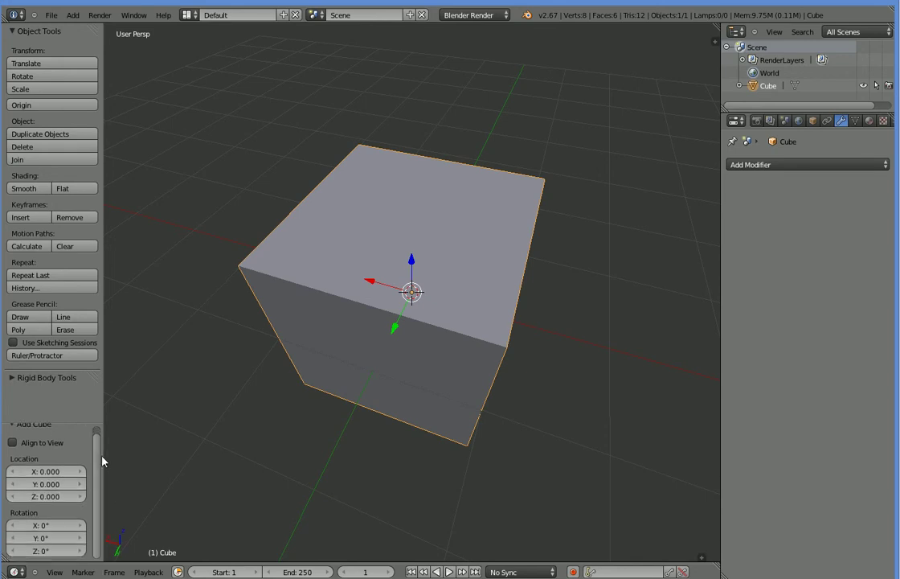
scroll(100, 460, up, 2)
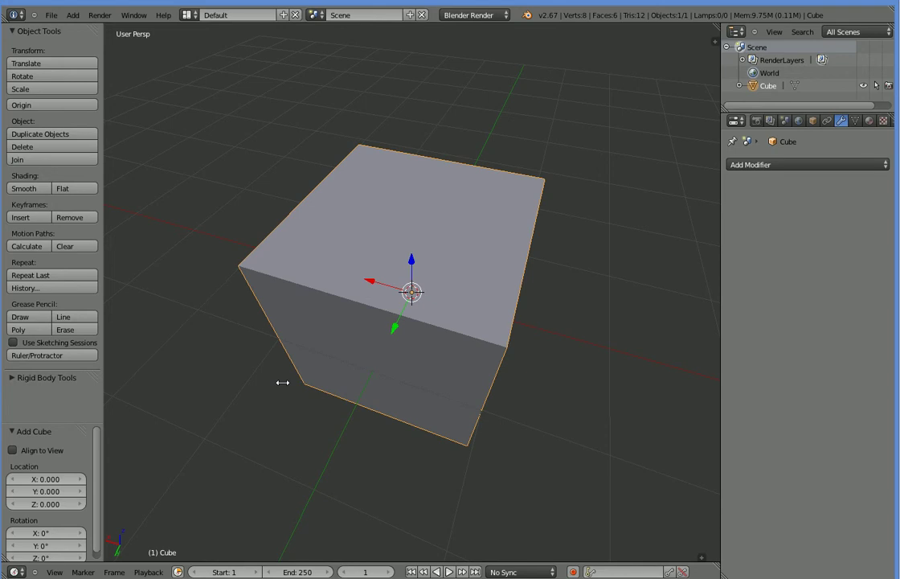
Step: Enter Edit Mode on the cube and scale its whole mesh by 0.5
key(Tab)
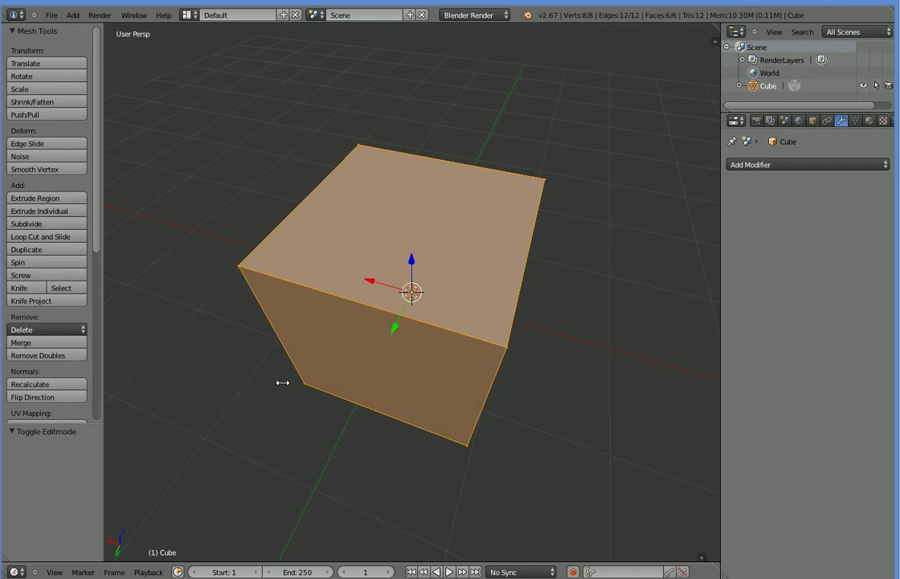
text(s.5)
key(Return)
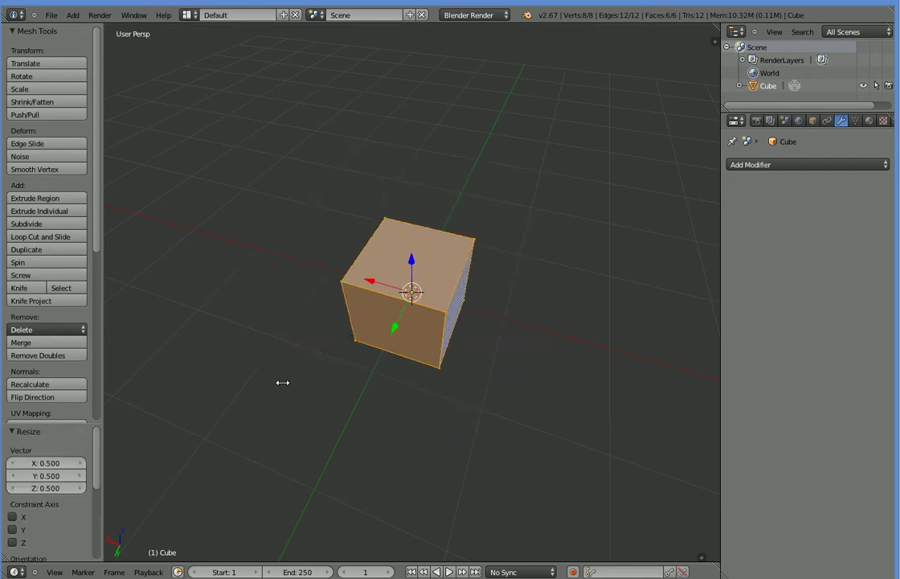
middle_drag(424, 372, 411, 428)
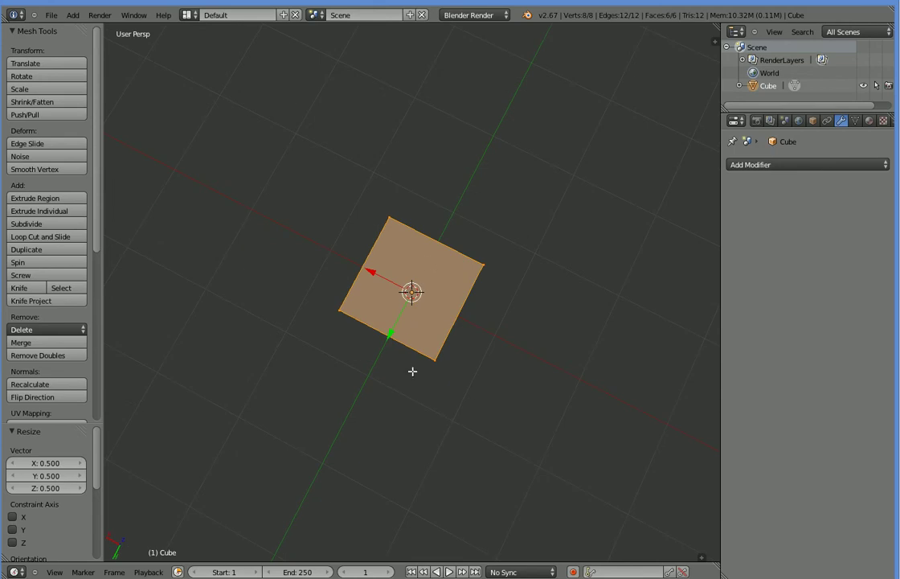
middle_drag(330, 298, 466, 264)
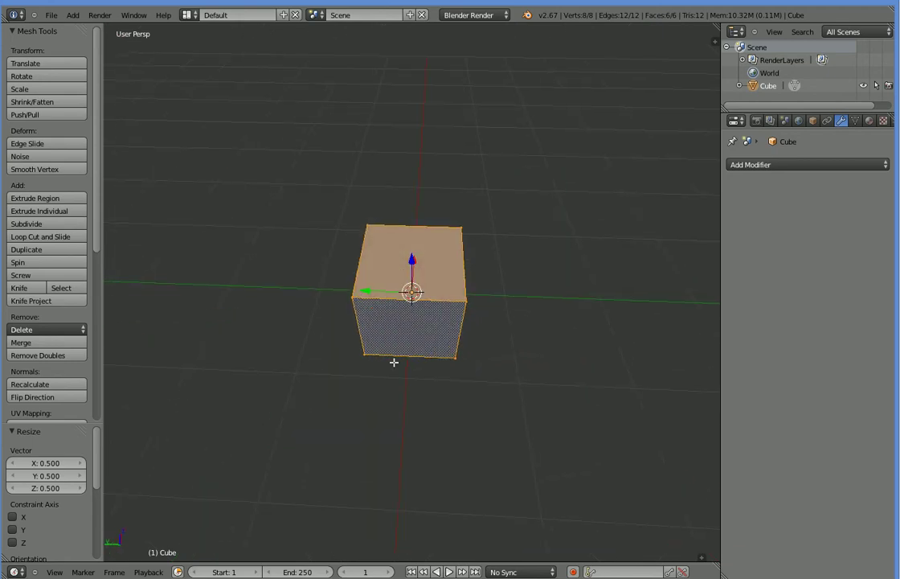
middle_drag(394, 363, 504, 356)
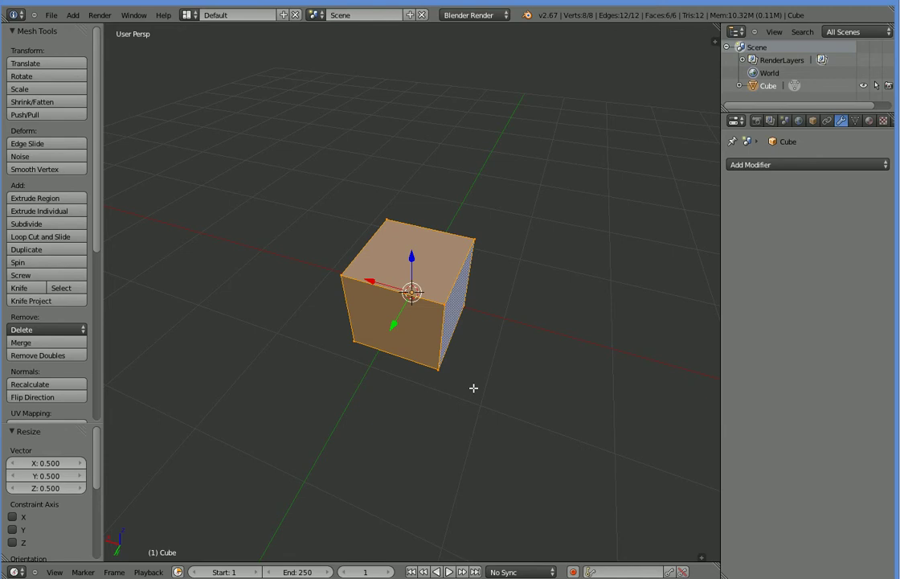
scroll(463, 384, up, 5)
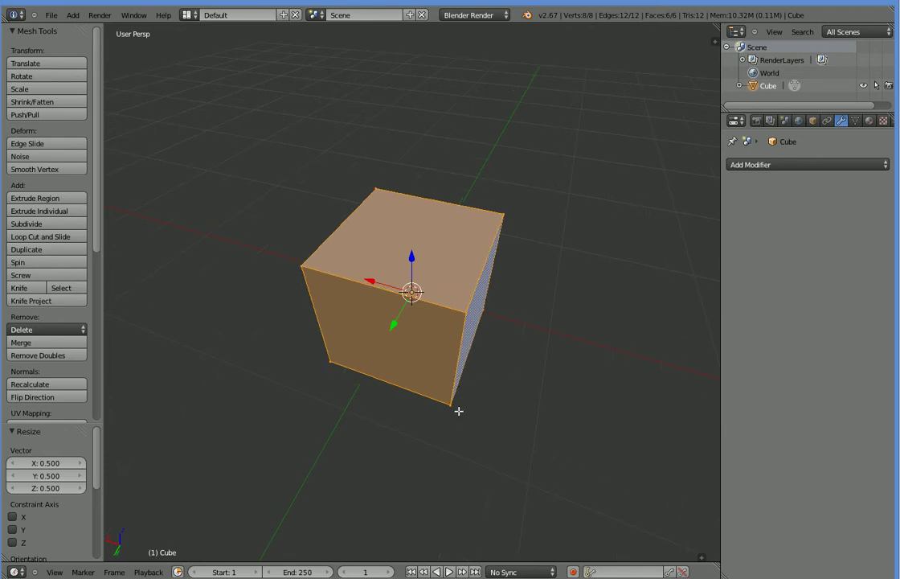
middle_drag(460, 449, 402, 409)
right_click(480, 304)
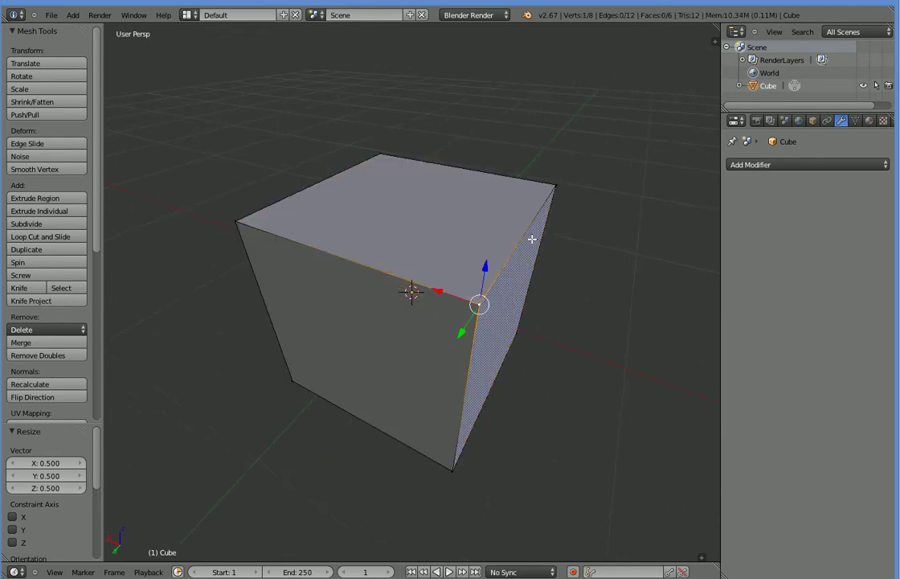
scroll(491, 428, down, 3)
key(a)
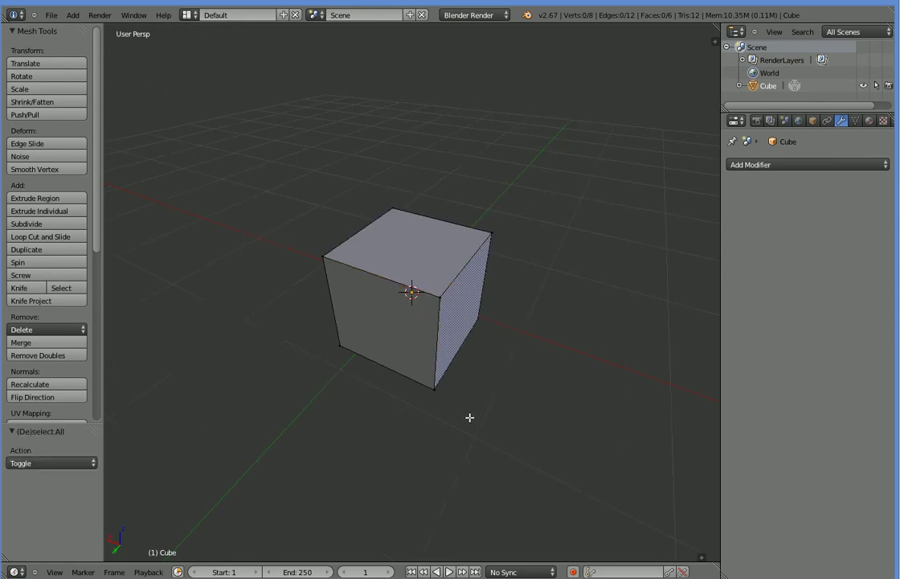
key(a)
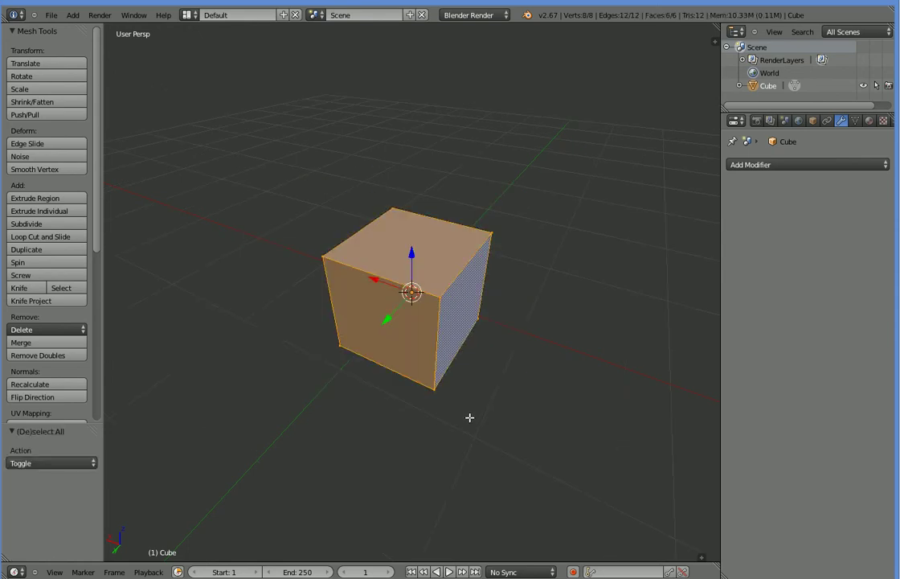
Step: Move the cube's entire mesh up 0.5 along the Z axis
key(g)
key(y)
key(1)
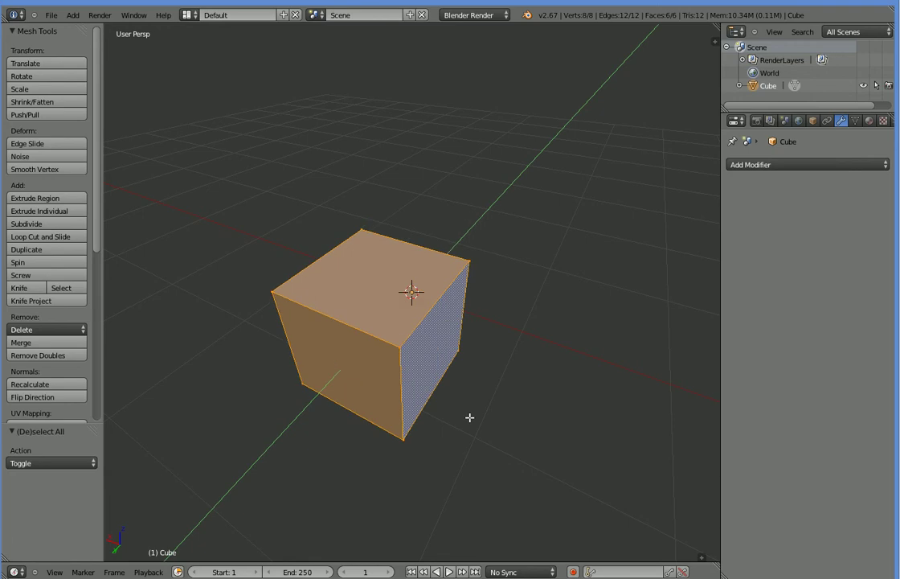
key(z)
key(Return)
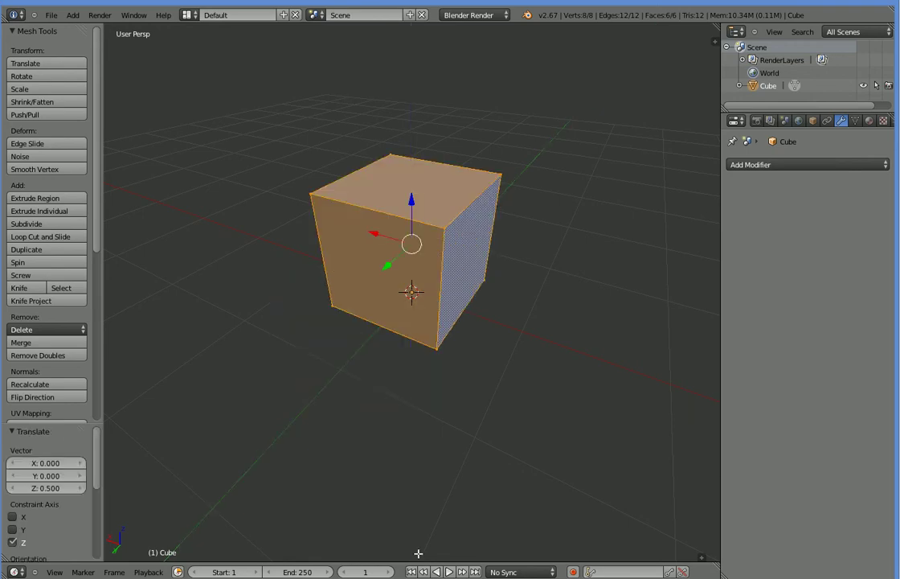
Step: Select the four top vertices of the cube and move them -0.5 along the Z axis
middle_drag(418, 553, 441, 530)
middle_drag(469, 438, 470, 400)
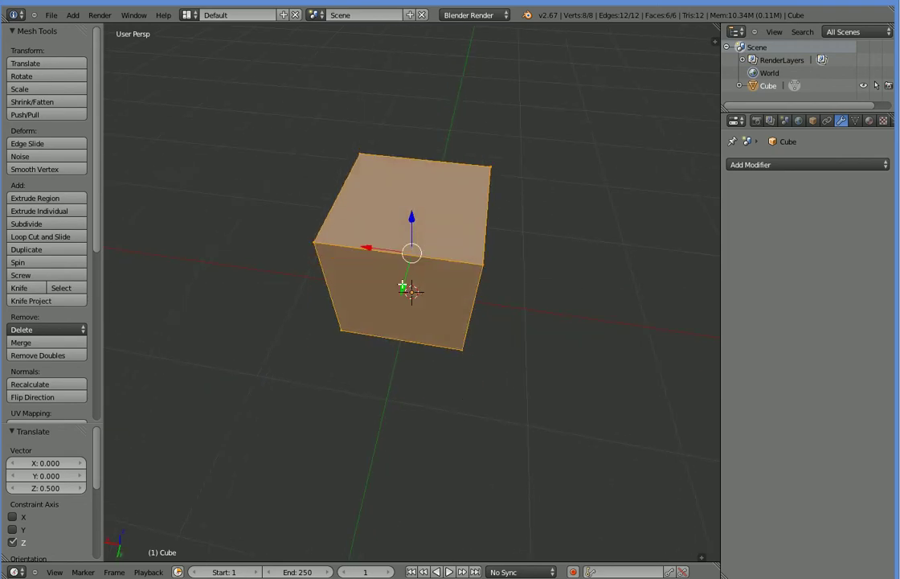
right_click(312, 225)
shift+right_click(399, 158)
shift+right_click(487, 167)
shift+right_click(485, 253)
key(g)
key(z)
text(-0.5)
key(Return)
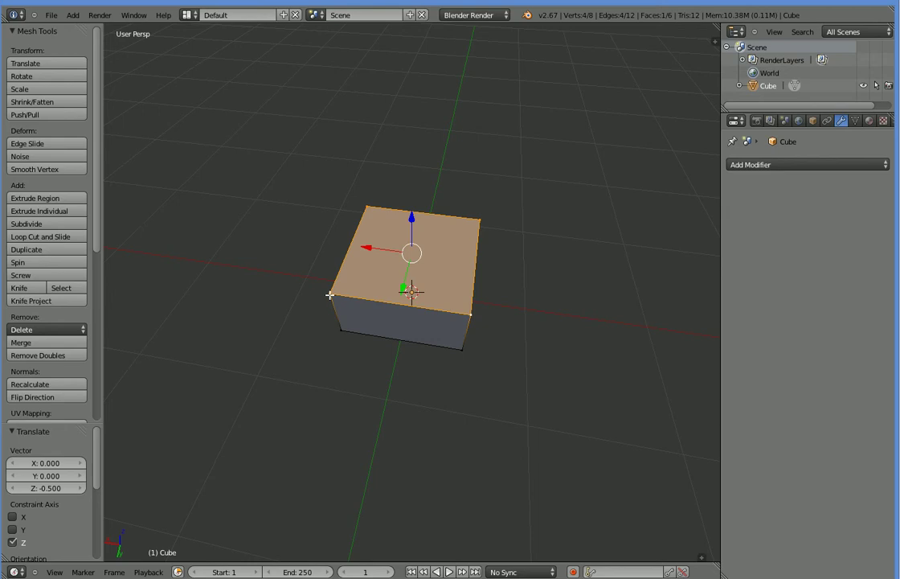
Step: Extrude the top face in place with zero offset
key(e)
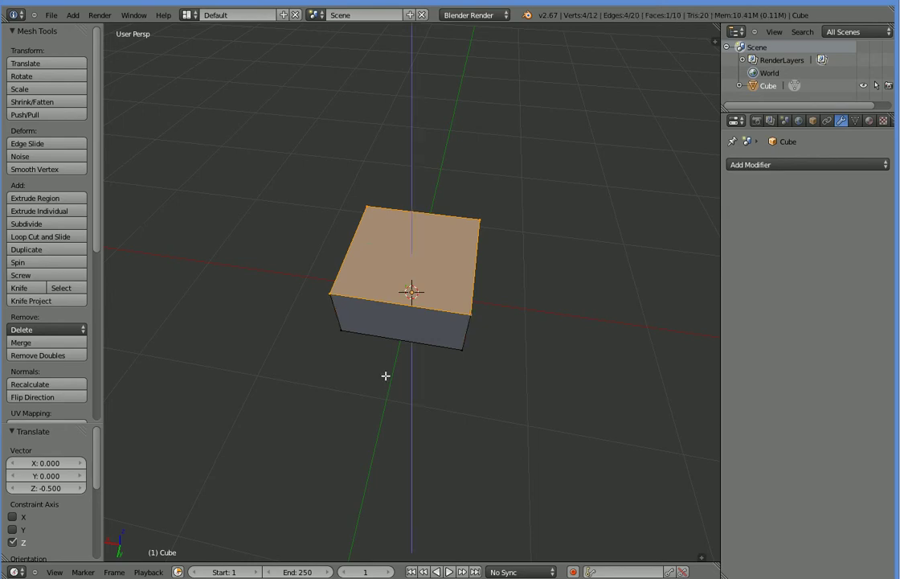
right_click(386, 376)
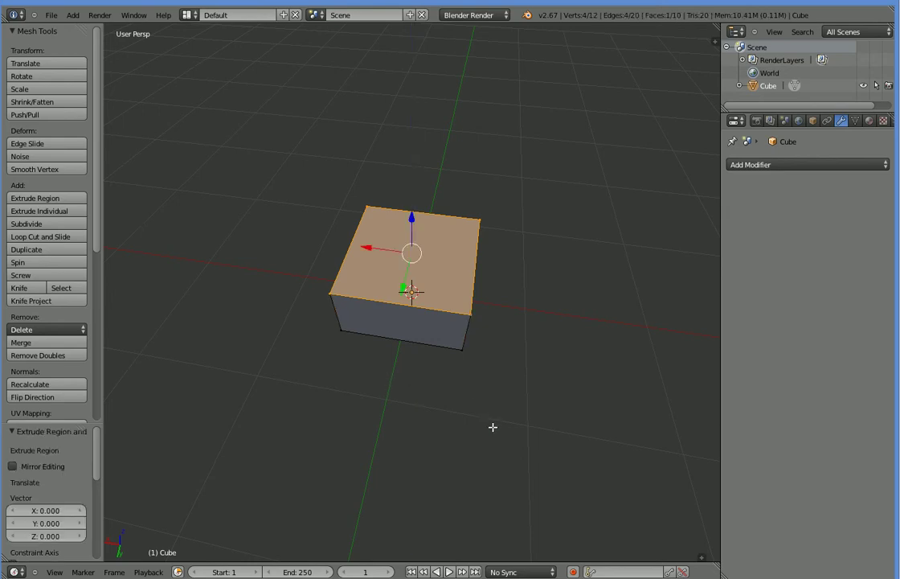
key(s)
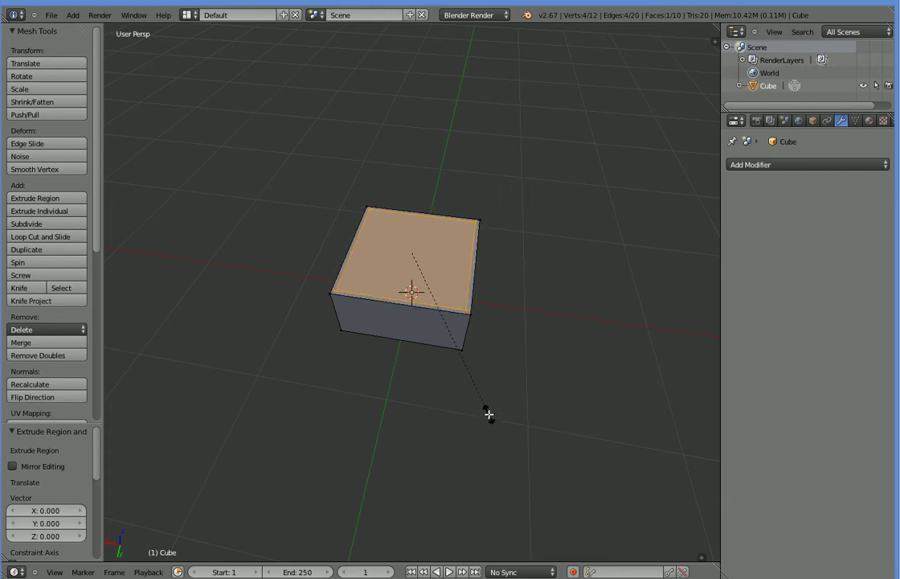
key(0)
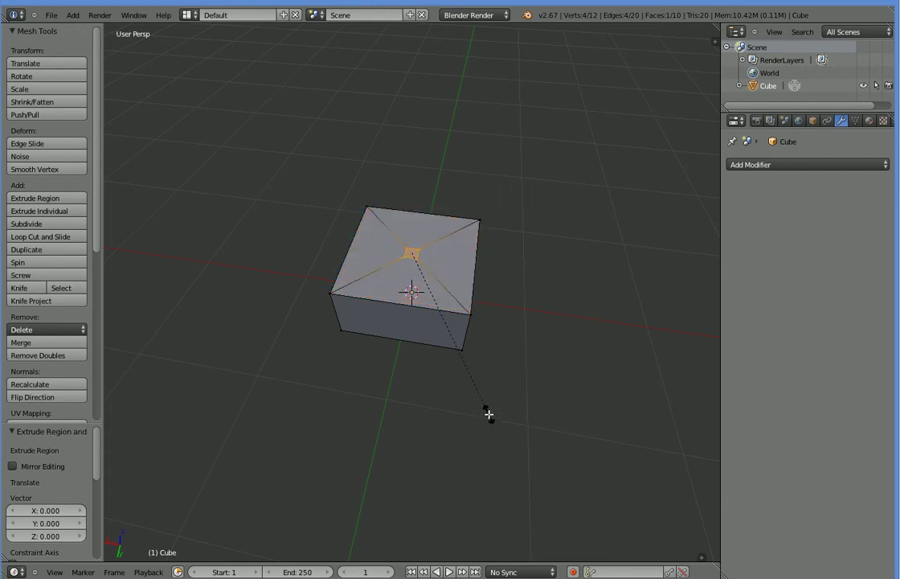
key(Escape)
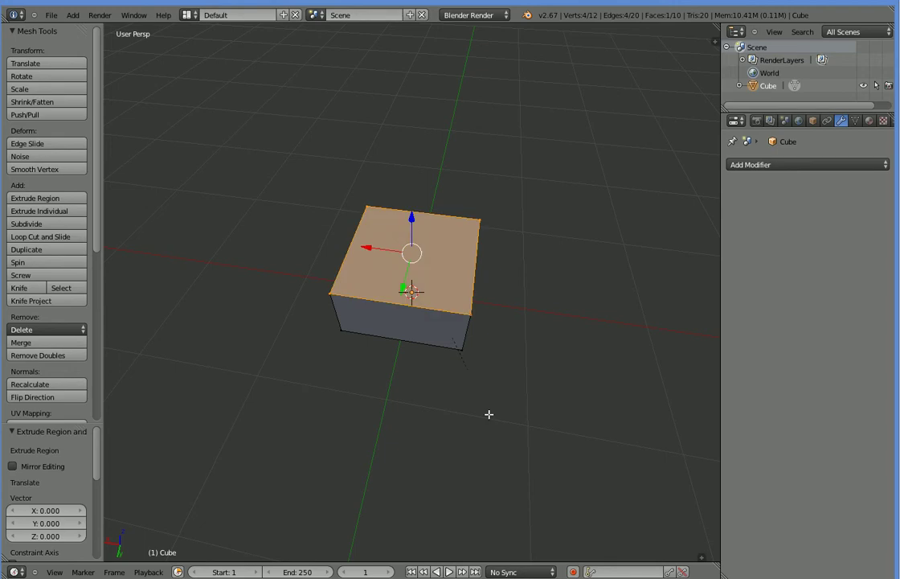
Step: Scale the extruded top face by 0.9 to form a rim around it
key(s)
key(0)
key(period)
key(9)
key(Return)
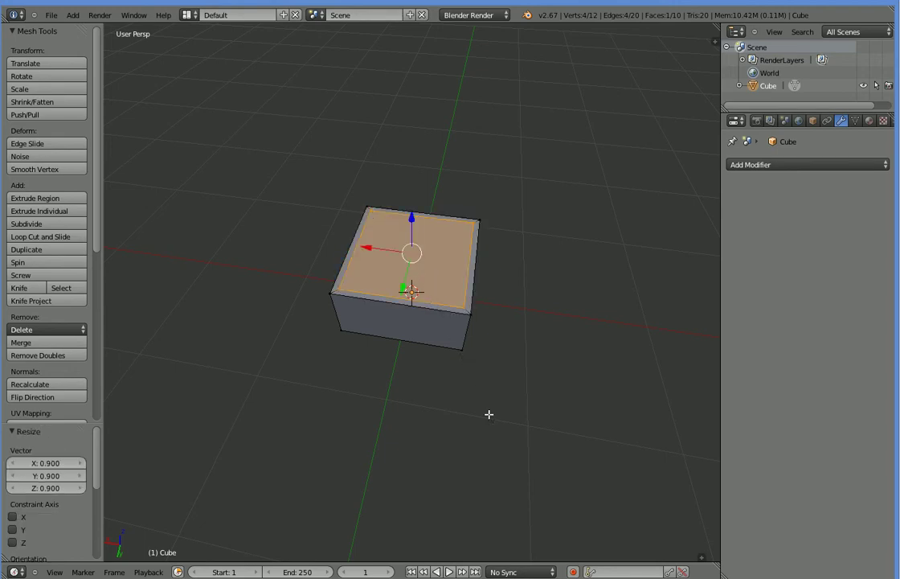
Step: Extrude the inner top face by -0.4 along Z to hollow out the box
key(e)
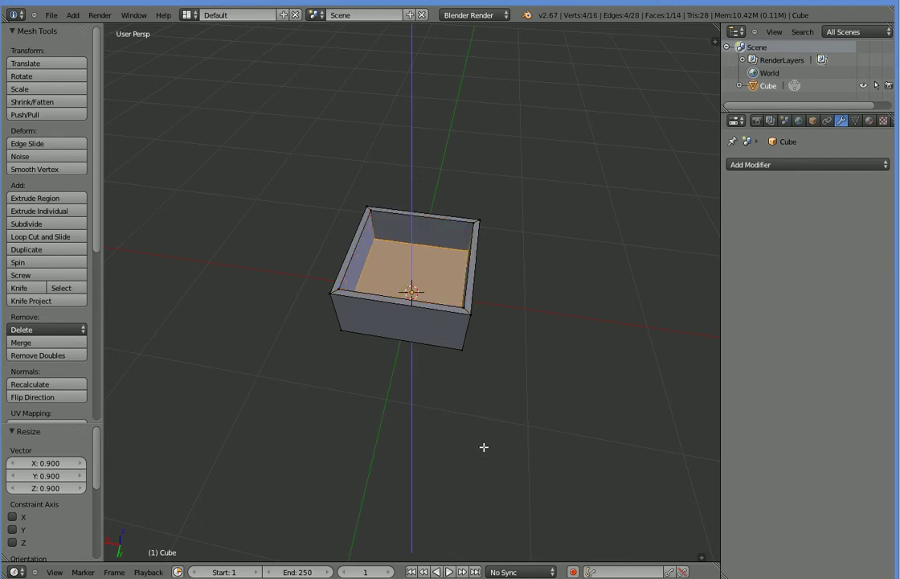
text(.4)
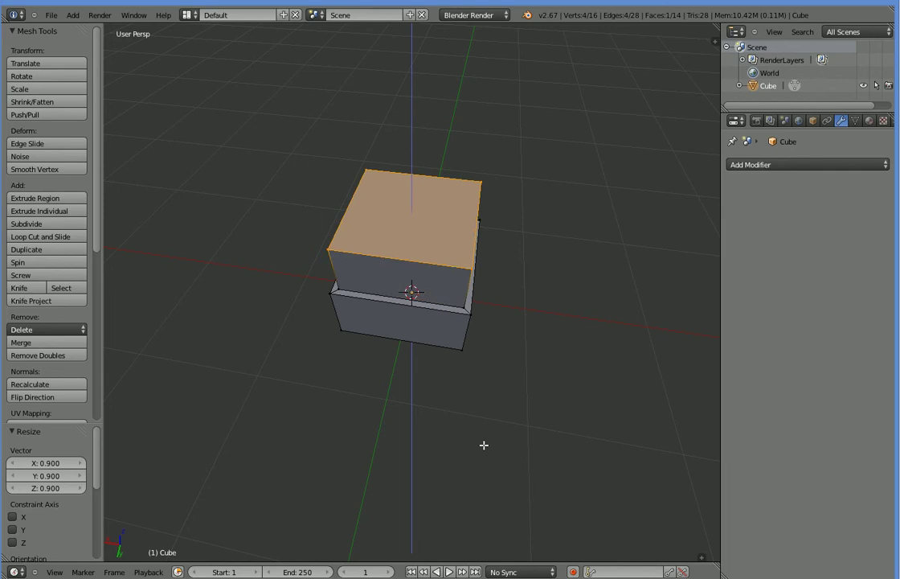
key(minus)
key(Return)
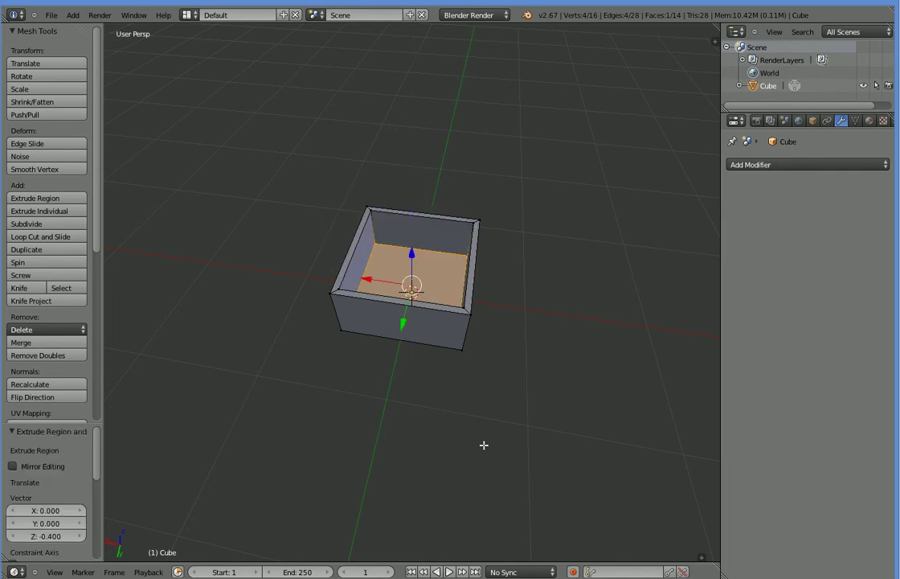
Step: Examine the hollowed box's walls, rim and floor from the side, from underneath and from above
scroll(484, 445, up, 6)
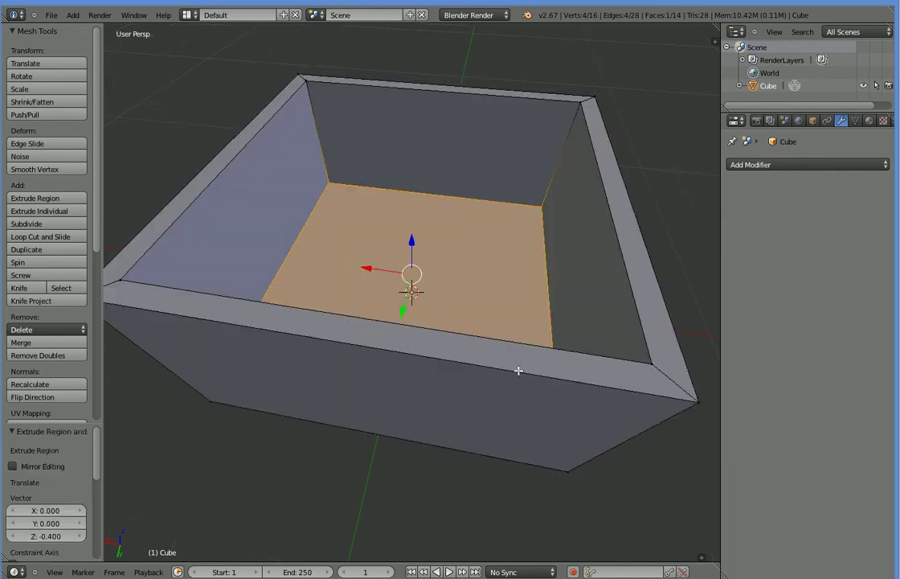
key(KP_8)
key(KP_8)
key(KP_8)
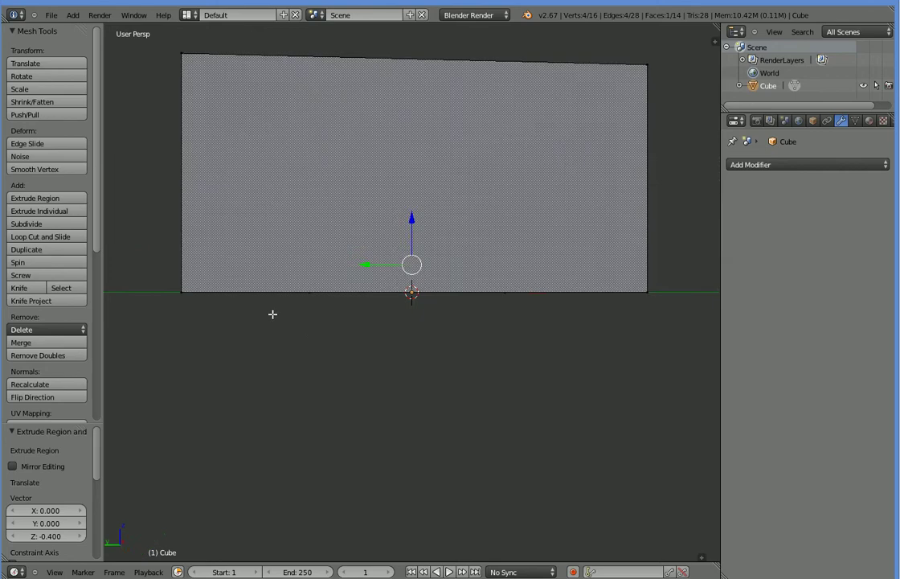
middle_drag(272, 313, 406, 523)
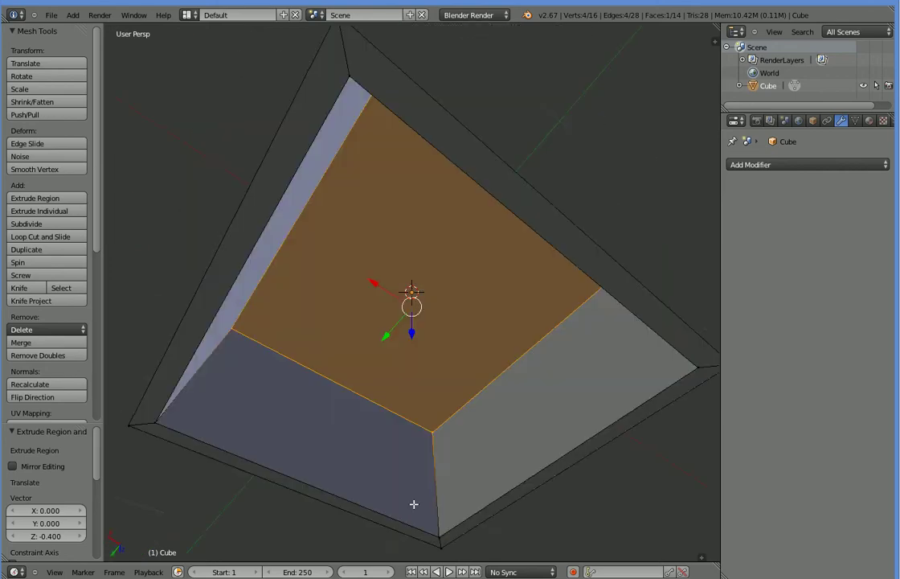
scroll(414, 467, down, 6)
middle_drag(414, 466, 364, 276)
scroll(373, 324, up, 2)
middle_drag(373, 323, 382, 383)
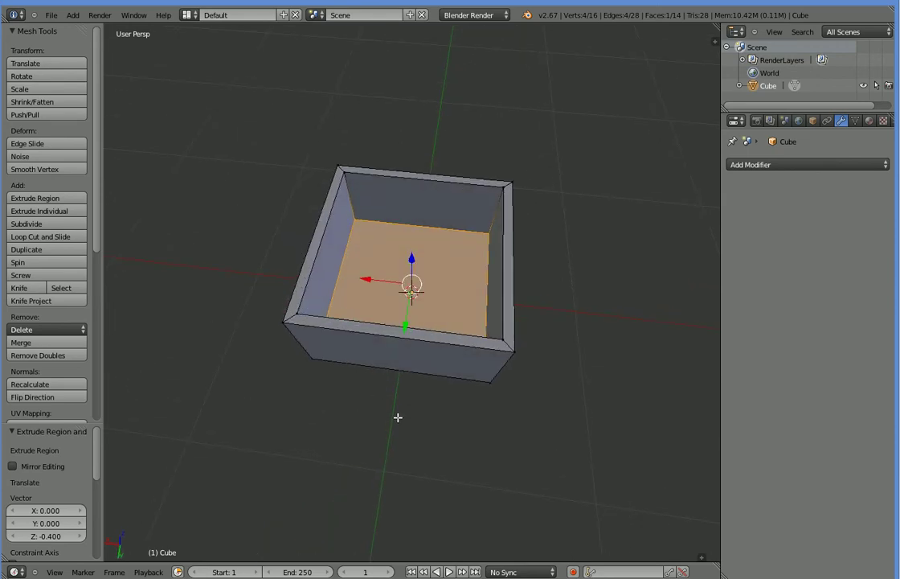
Step: Add two evenly spaced vertical loop cuts that divide the box's front wall, floor and back wall into thirds
mouse_move(377, 434)
middle_down()
mouse_move(363, 411)
mouse_move(376, 421)
middle_up()
middle_drag(493, 441, 387, 423)
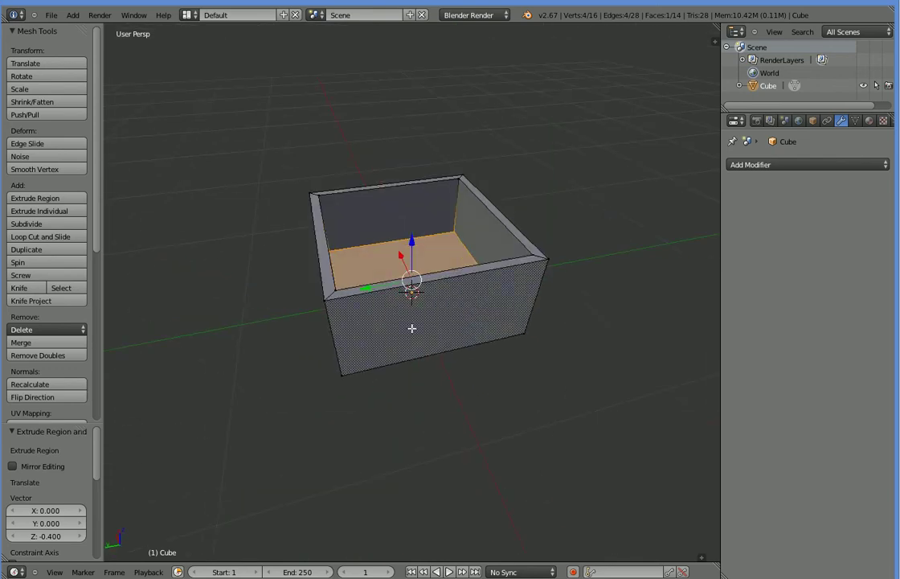
key(a)
key(ctrl+r)
key(Escape)
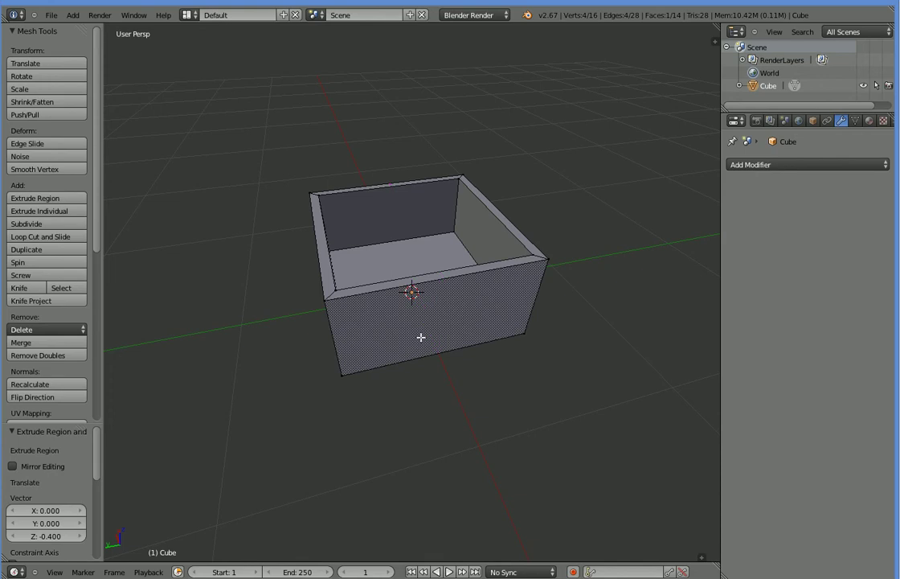
key(ctrl+r)
scroll(434, 279, up, 1)
scroll(434, 279, down, 1)
scroll(433, 279, up, 1)
scroll(433, 279, down, 1)
scroll(432, 278, up, 1)
click(432, 279)
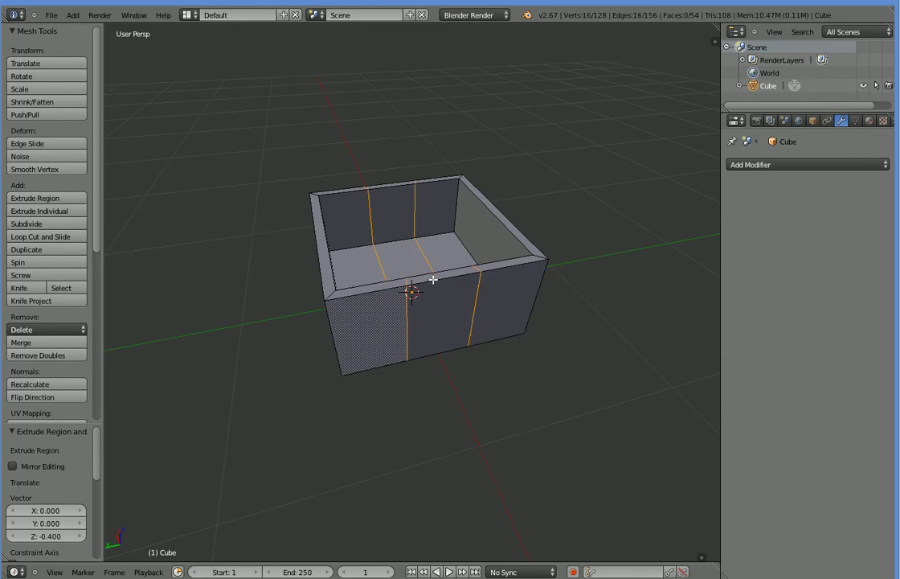
click(459, 418)
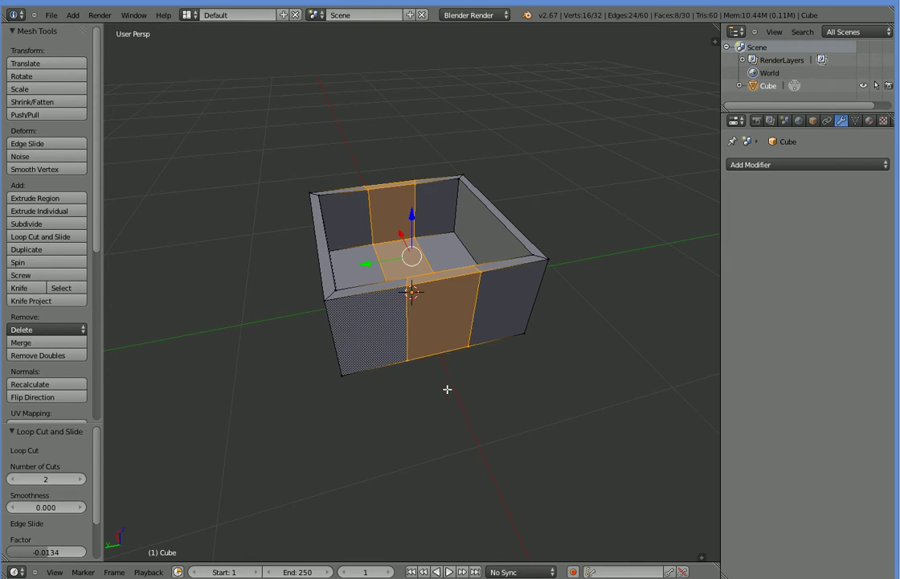
Step: Add two evenly spaced horizontal loop cuts around the outside walls of the box
key(a)
key(ctrl+r)
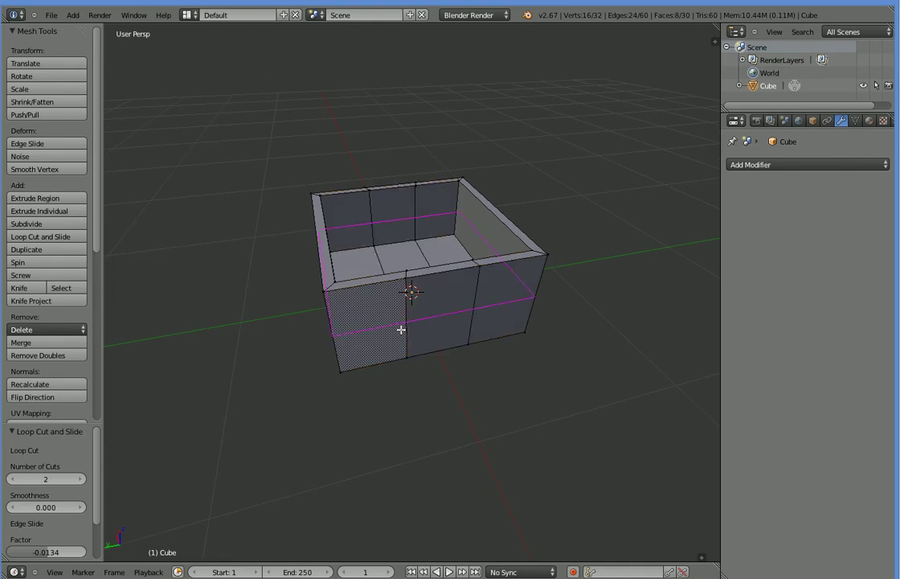
scroll(401, 327, up, 1)
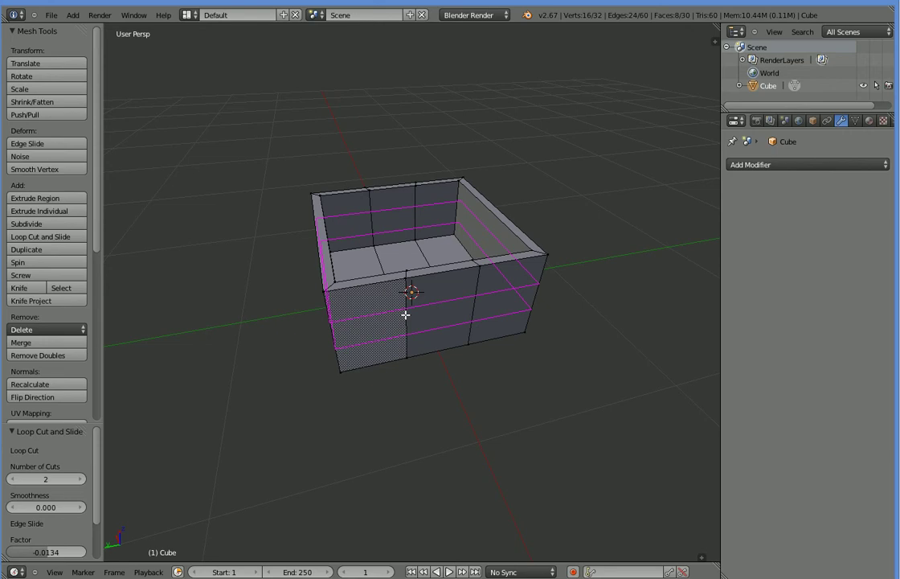
click(406, 315)
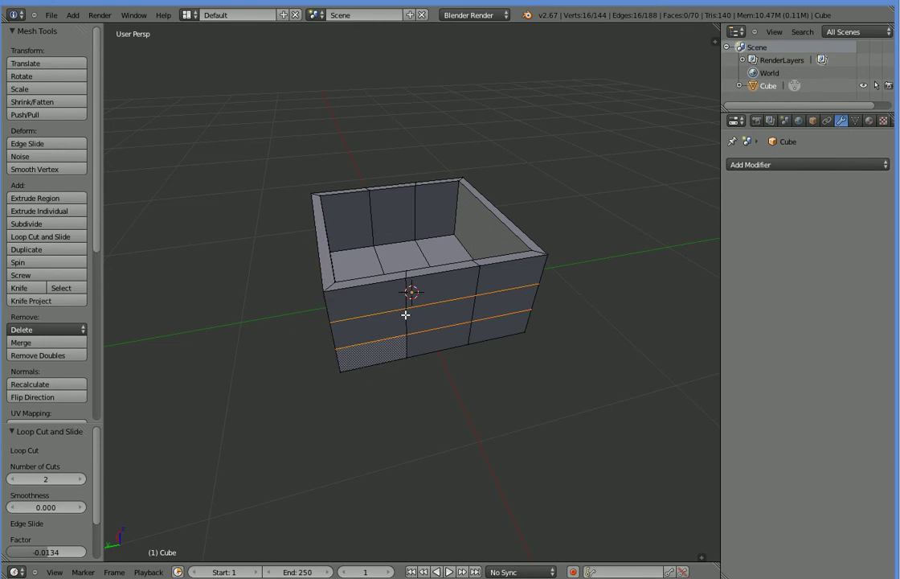
click(407, 325)
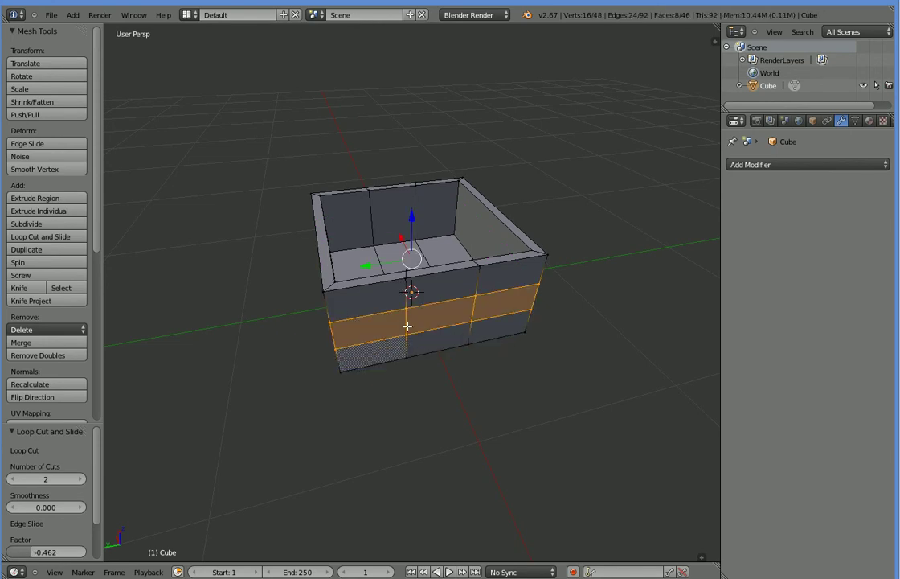
Step: Scale the two horizontal outer loops apart along Z by 2.343
key(s)
key(z)
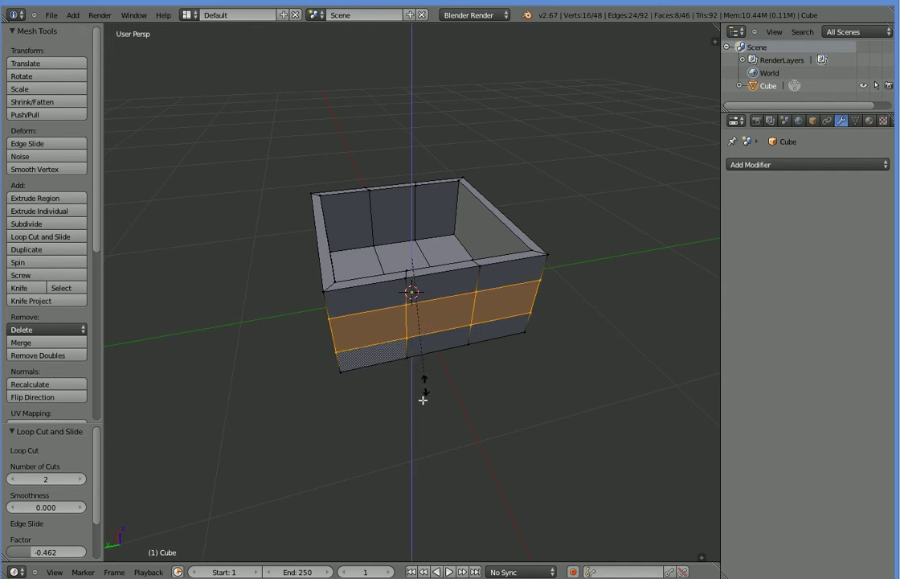
click(411, 494)
Step: Select the four corner vertices of the centre face on the outer wall and open the delete options
right_click(406, 291)
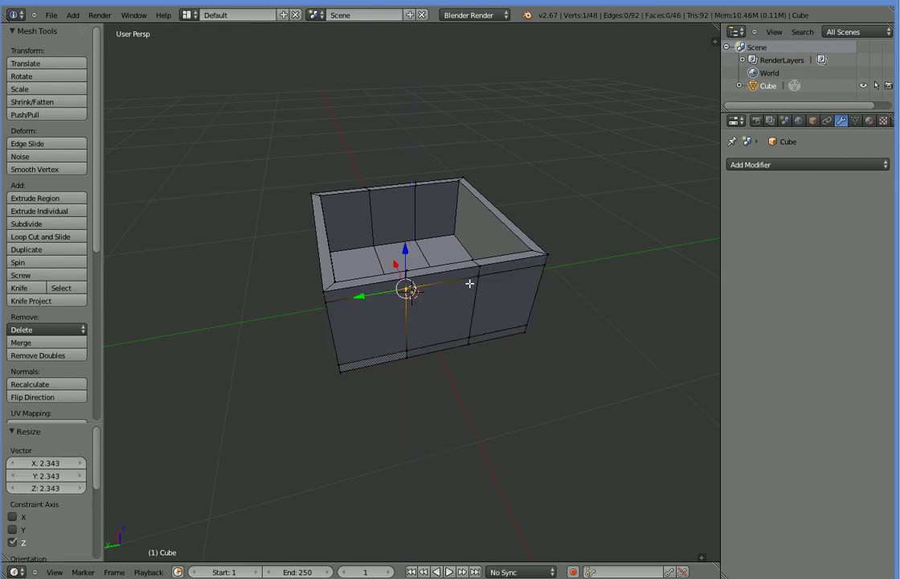
shift+right_click(476, 276)
shift+right_click(469, 338)
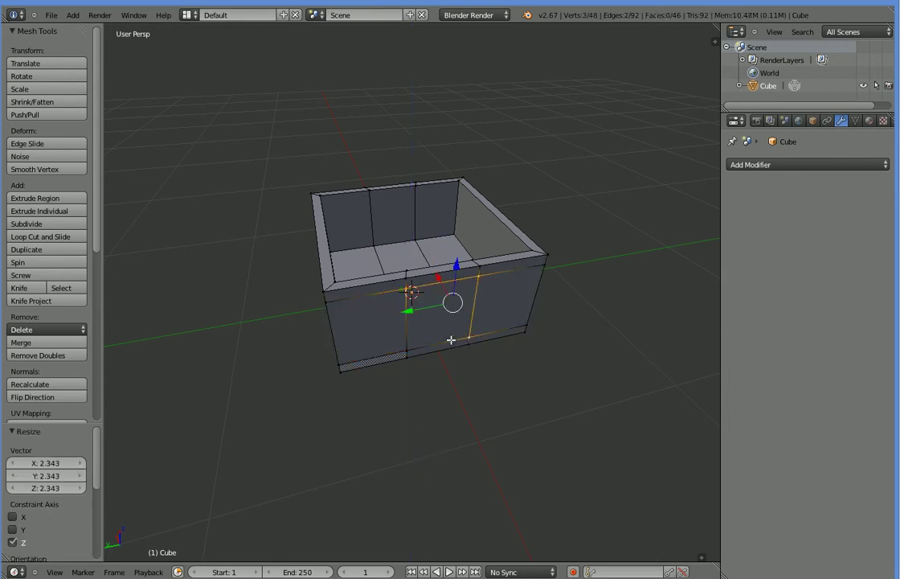
shift+right_click(408, 349)
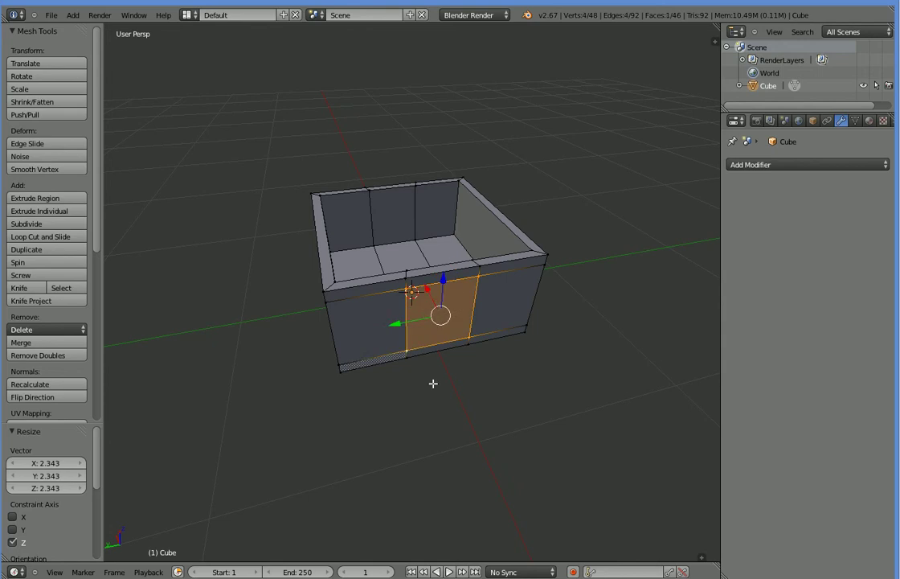
key(x)
Step: Undo the centre-face vertex selection and the Z scaling of the outer loops
key(ctrl+z)
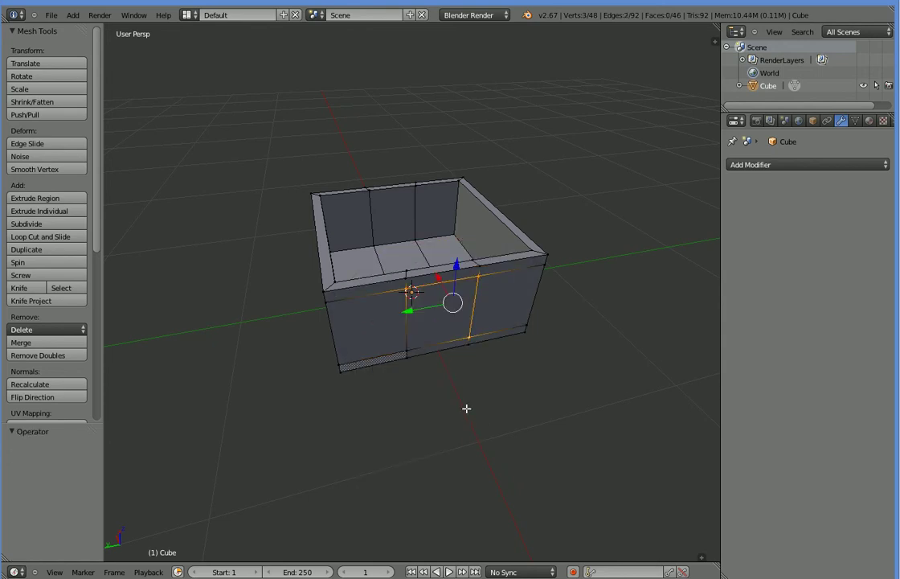
key(ctrl+z)
key(ctrl+z)
key(ctrl+z)
key(ctrl+z)
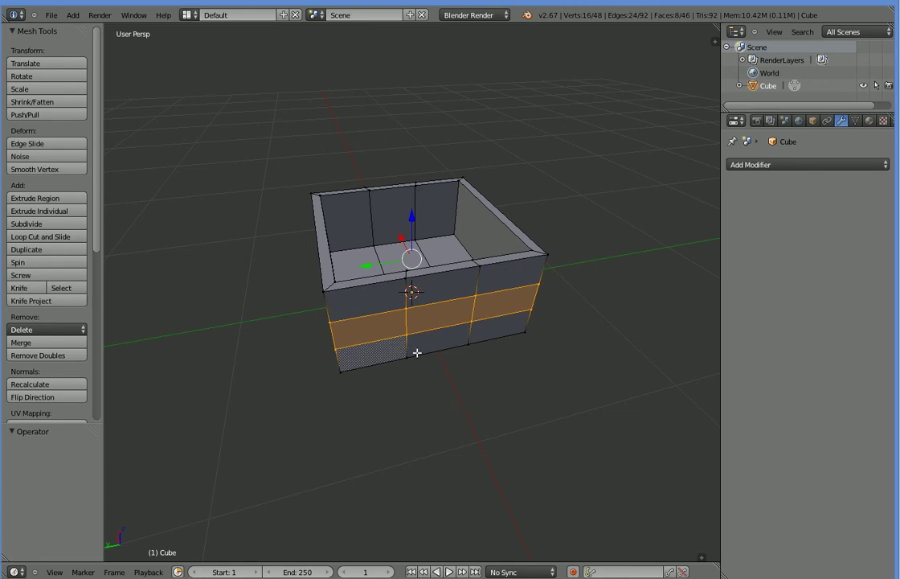
Step: Try two horizontal loop cuts with an edge slide around the inner walls, and undo them
middle_drag(366, 414, 355, 278)
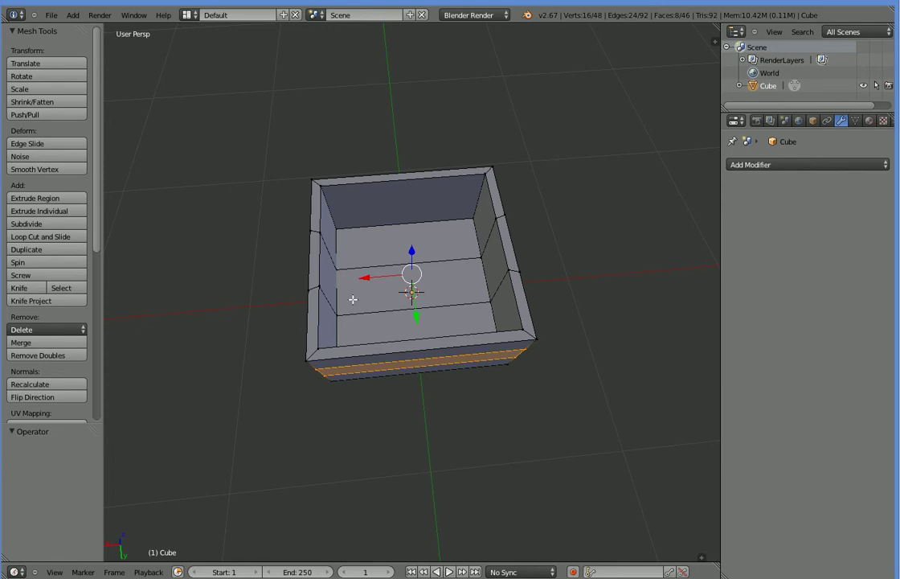
middle_drag(357, 340, 354, 318)
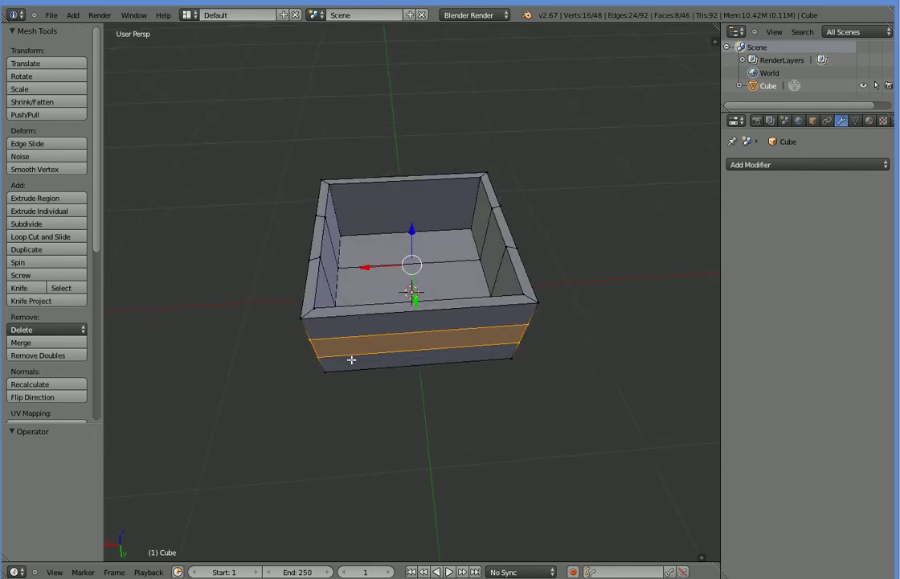
middle_drag(374, 410, 498, 393)
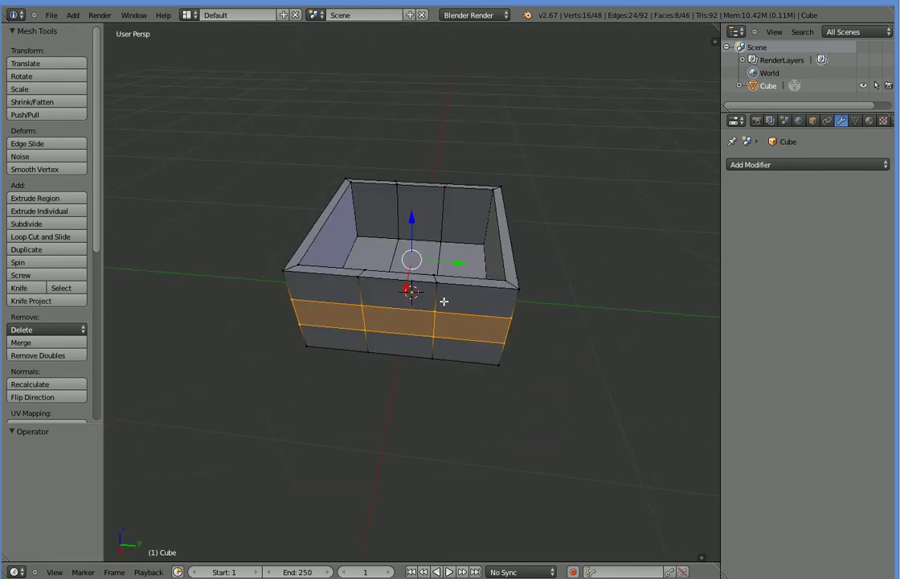
key(a)
key(ctrl+r)
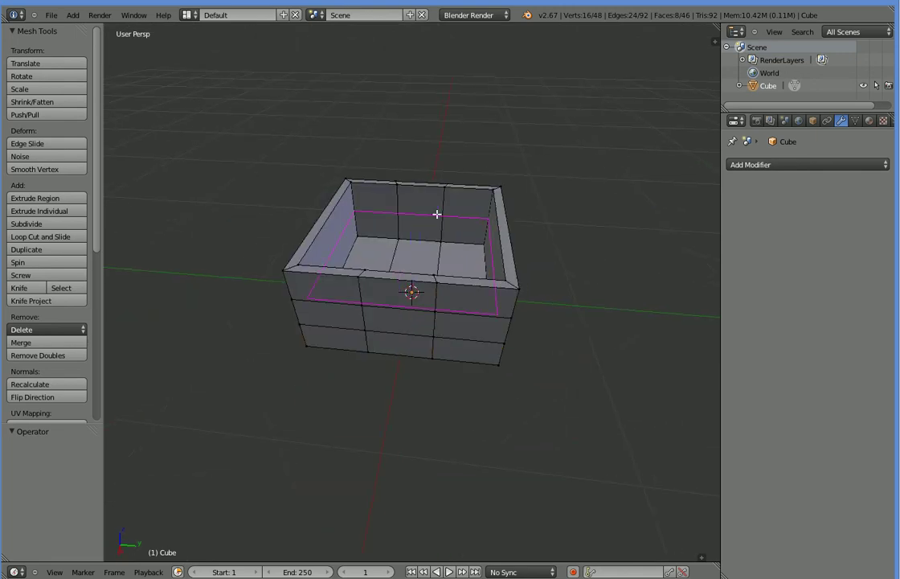
scroll(436, 214, up, 1)
click(436, 214)
click(447, 330)
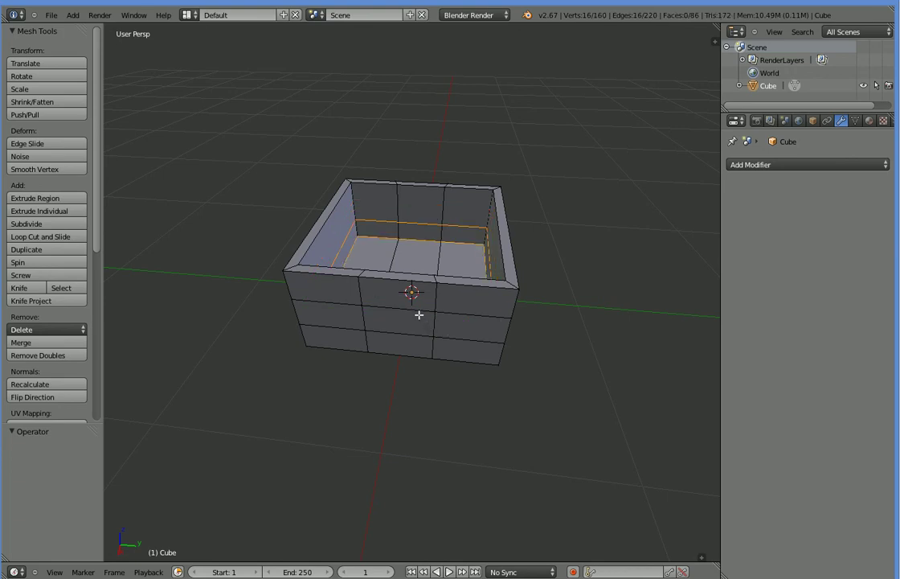
key(ctrl+z)
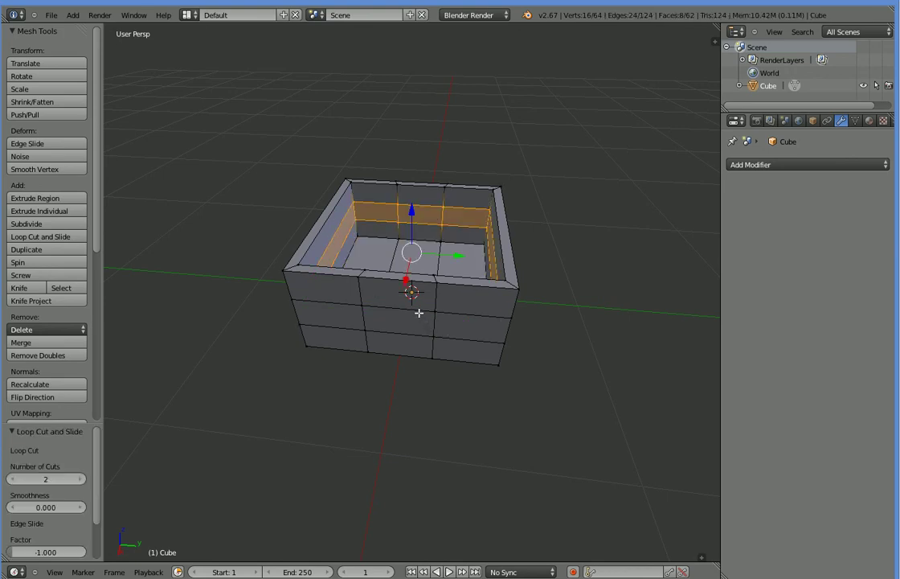
key(ctrl+z)
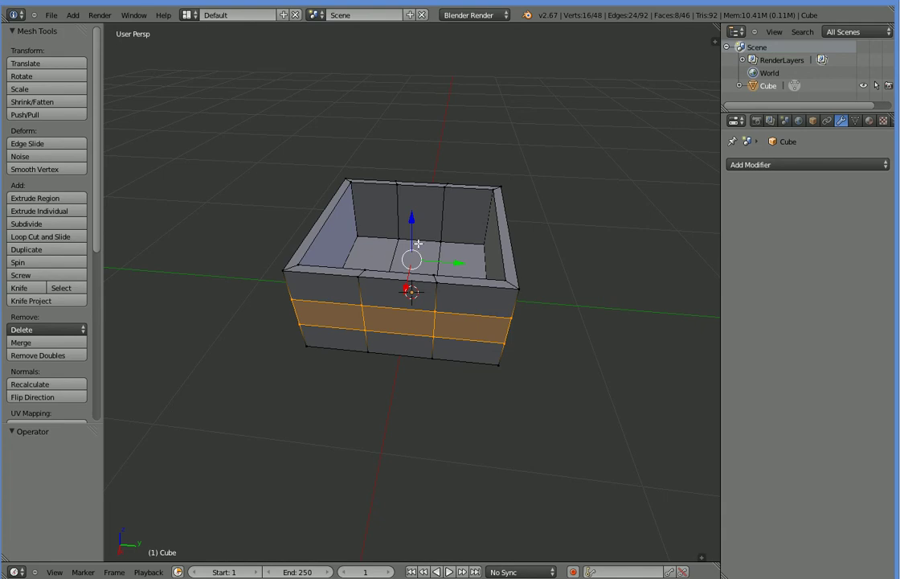
Step: Add two evenly spaced horizontal loop cuts around the inner walls of the box
key(ctrl+r)
scroll(446, 210, up, 3)
click(444, 209)
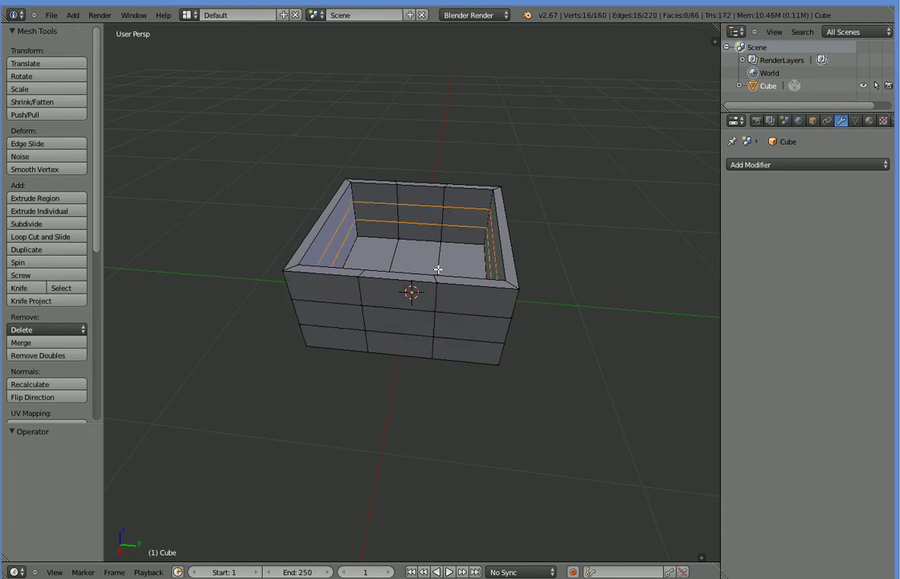
click(420, 308)
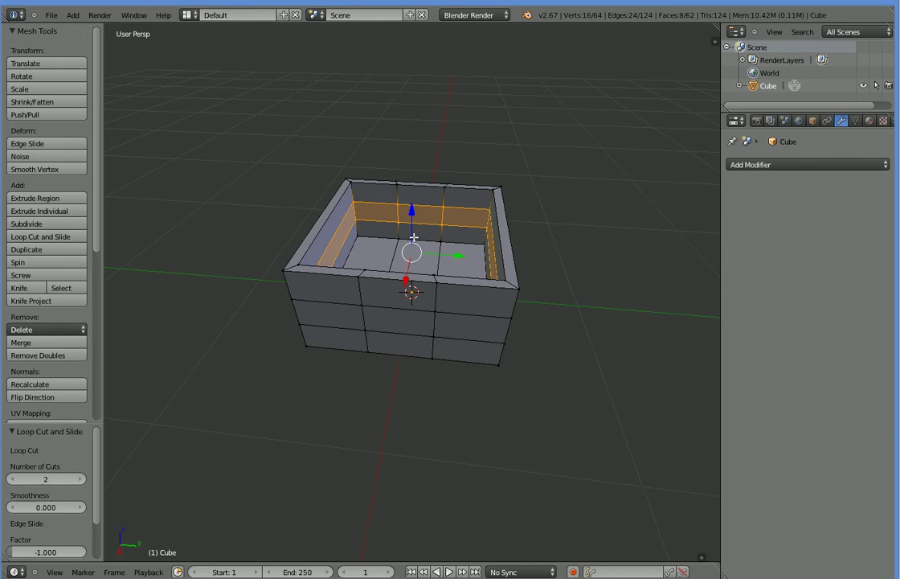
Step: Select the two inner and two outer horizontal edge loops and scale them apart along Z by 1.905
alt+right_click(435, 310)
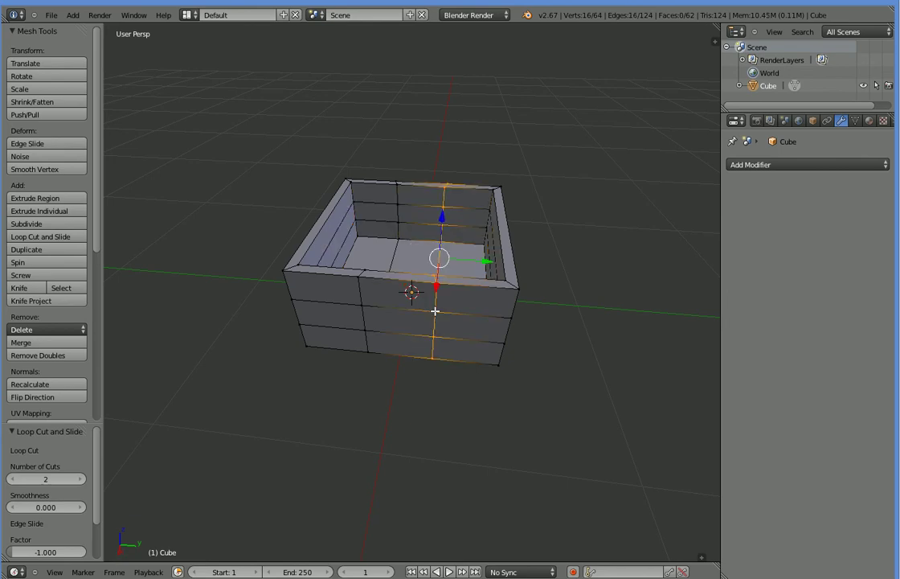
alt+right_click(413, 221)
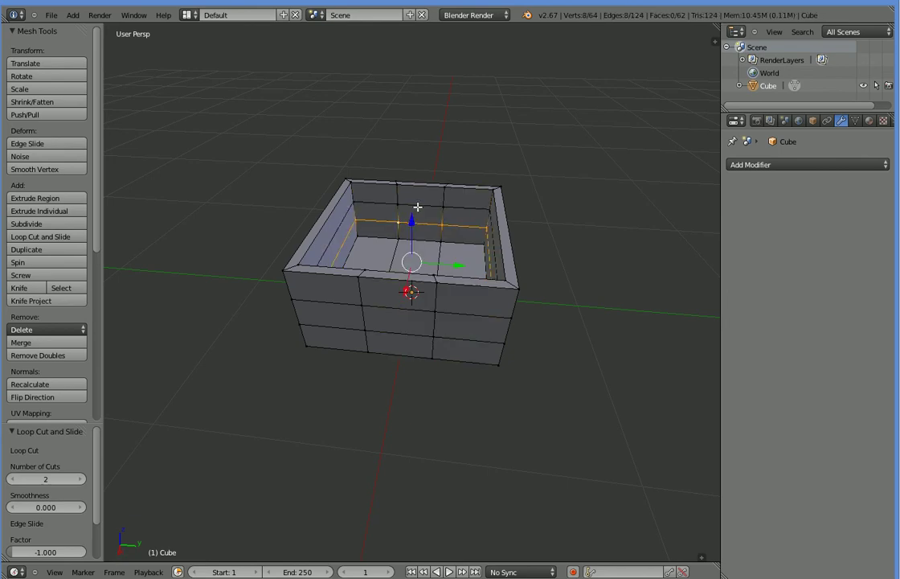
alt+shift+right_click(418, 206)
alt+shift+right_click(406, 310)
alt+shift+right_click(402, 333)
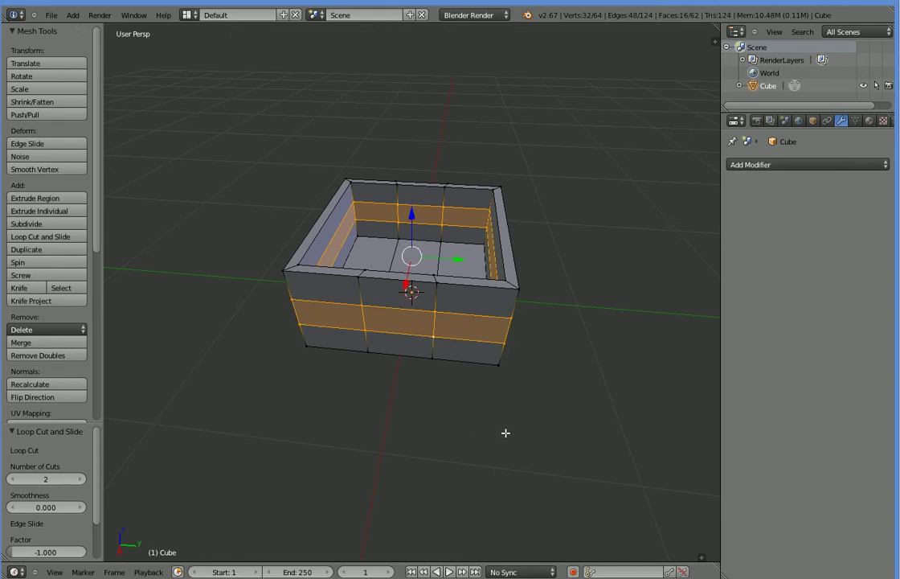
mouse_move(503, 432)
middle_down()
mouse_move(460, 412)
mouse_move(511, 418)
middle_up()
key(s)
key(z)
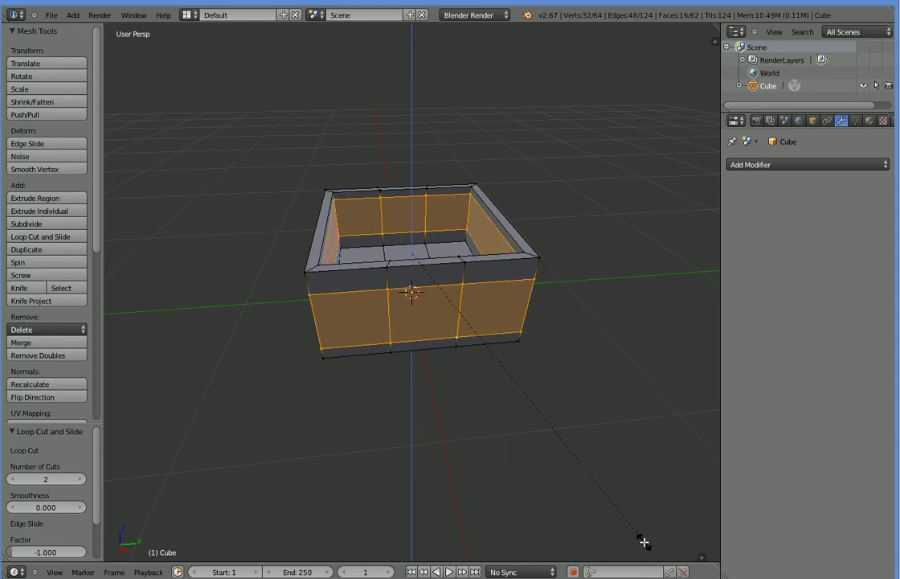
click(641, 539)
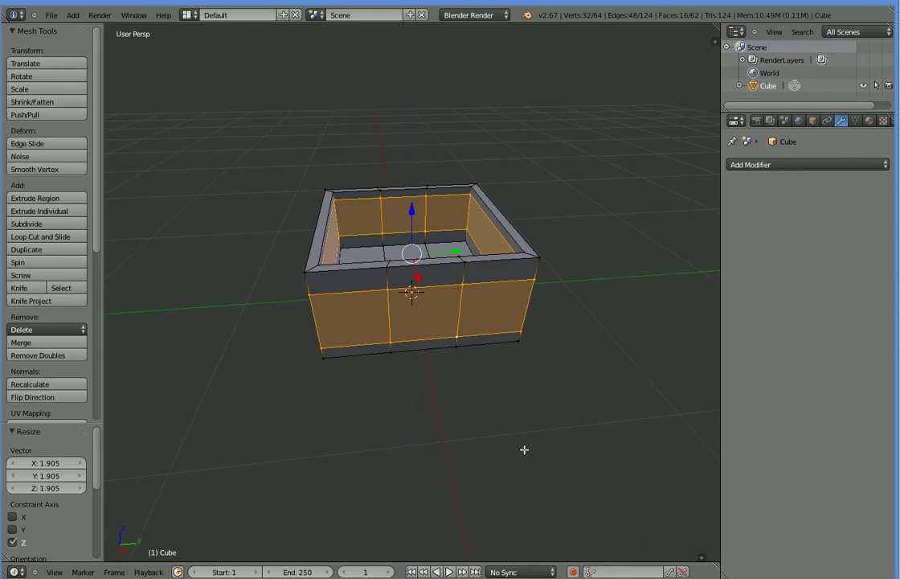
Step: Level the lower inner and lower outer edge loops with each other by scaling them to 0 along Z
middle_drag(439, 409, 352, 259)
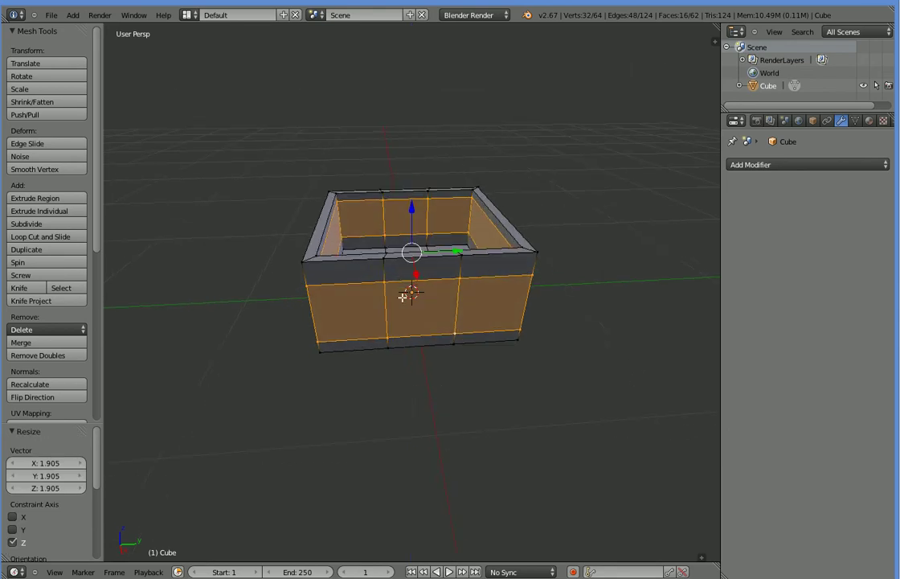
alt+right_click(366, 235)
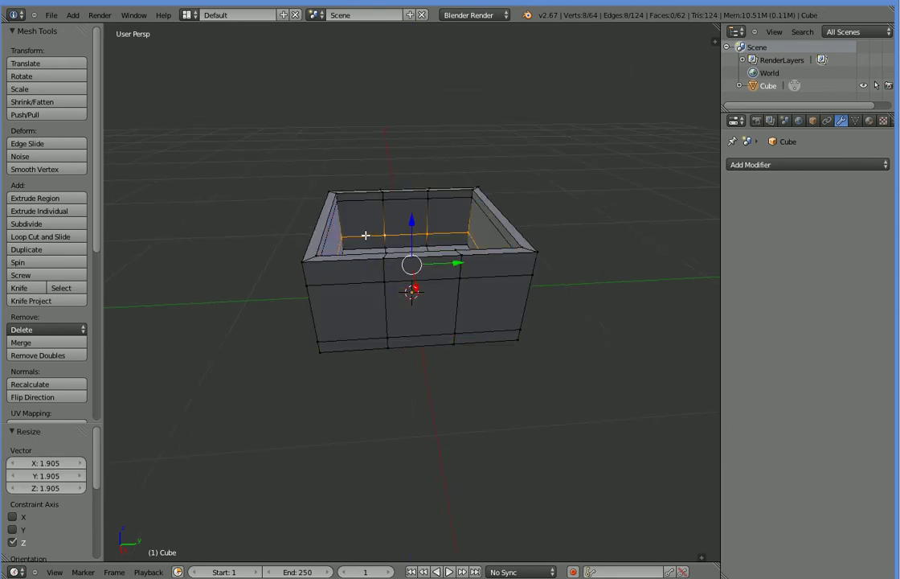
alt+shift+right_click(372, 337)
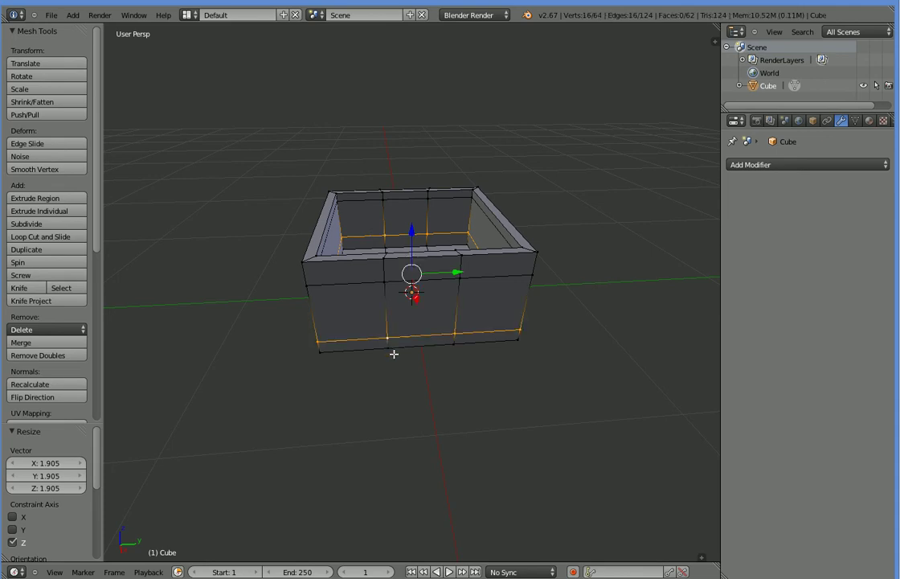
key(s)
text(z0)
key(Return)
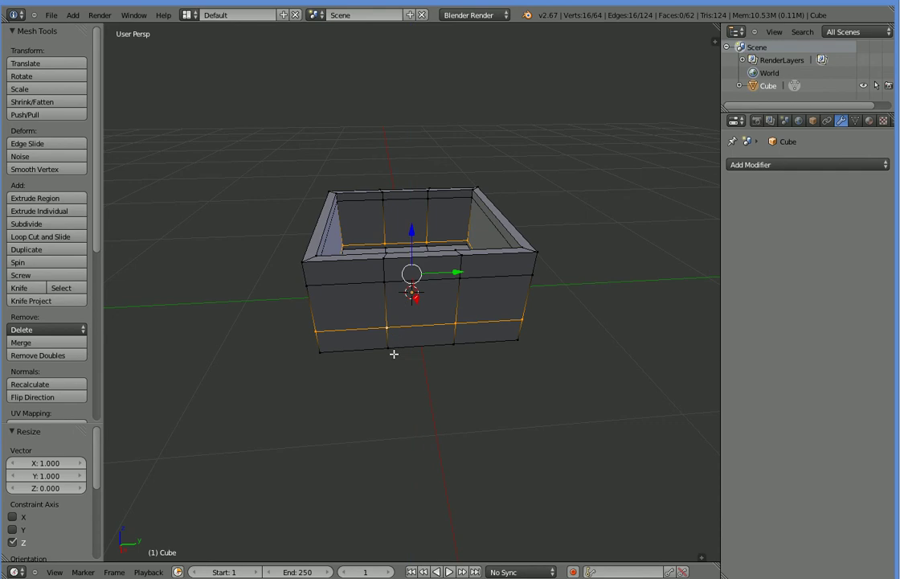
Step: Level the upper inner and upper outer edge loops with each other by scaling them to 0 along Z
alt+right_click(393, 204)
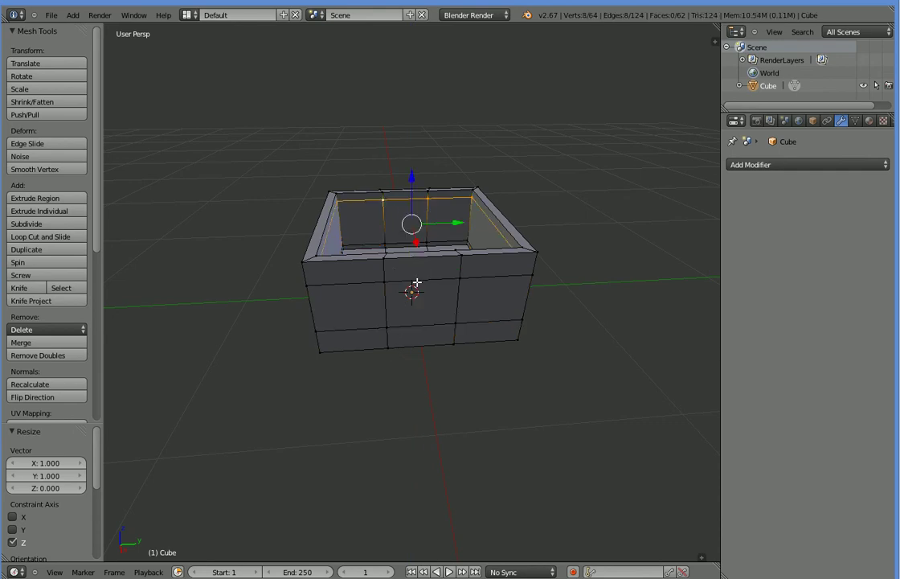
alt+shift+right_click(417, 282)
key(s)
key(z)
key(0)
key(Return)
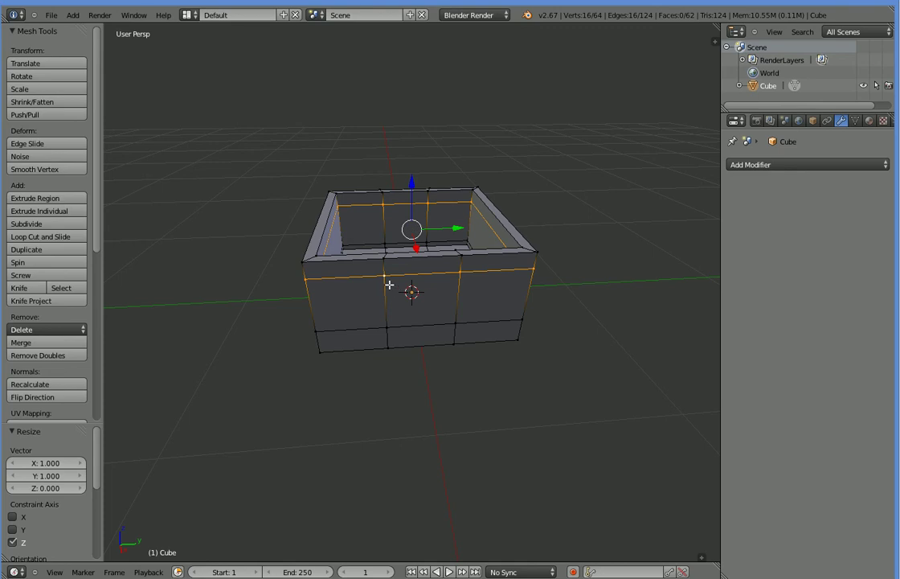
Step: Select the inner and outer centre faces of both loop-cut opposite walls and delete those four faces
right_click(386, 276)
shift+right_click(388, 324)
shift+right_click(455, 324)
shift+right_click(459, 271)
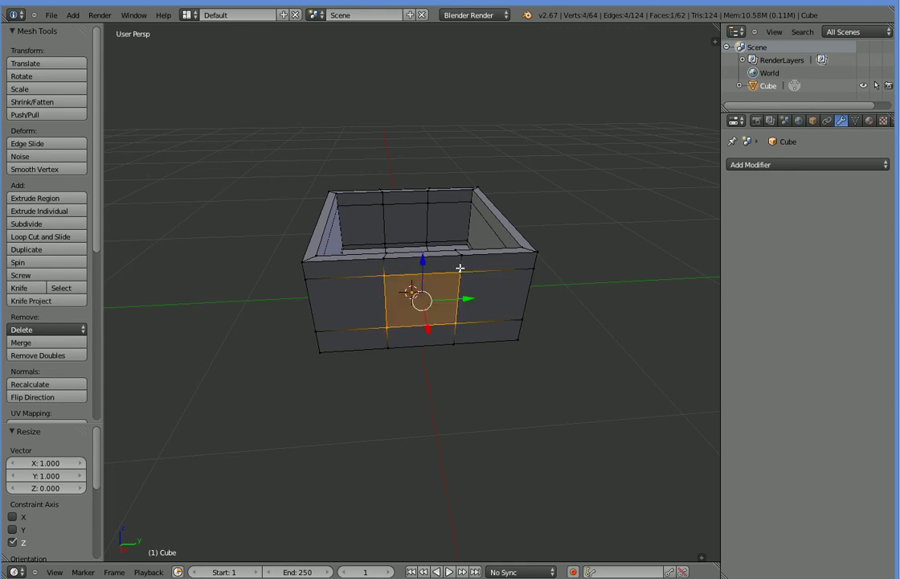
shift+right_click(424, 208)
shift+right_click(426, 233)
shift+right_click(391, 231)
shift+right_click(389, 213)
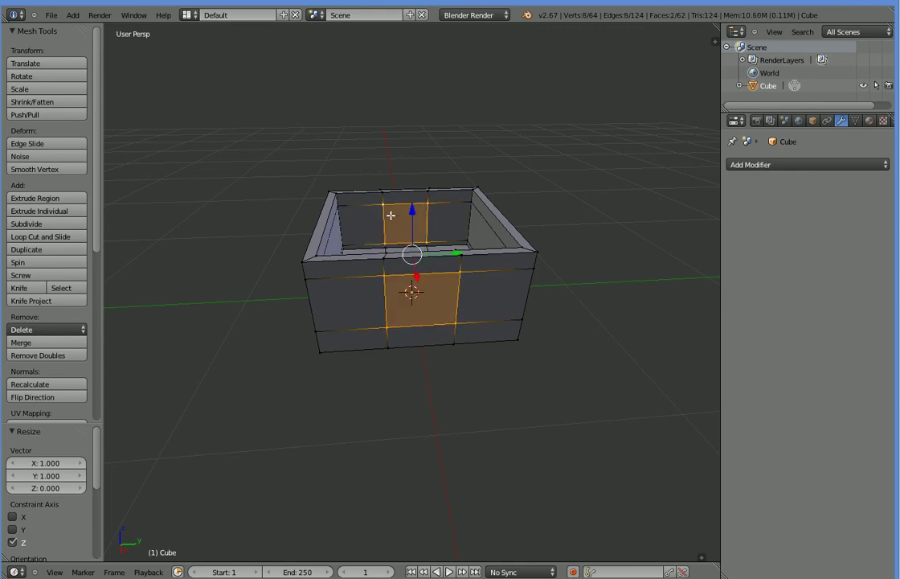
middle_drag(575, 339, 456, 277)
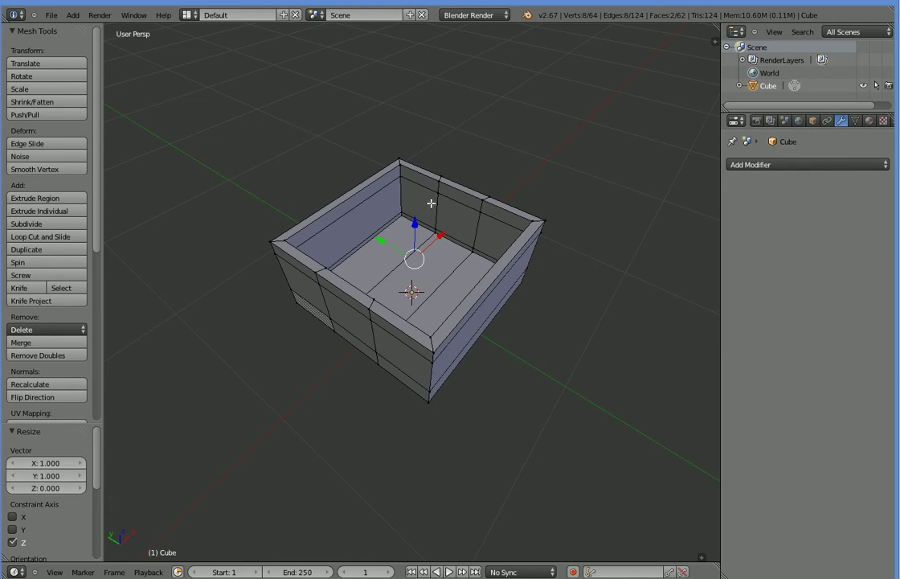
shift+right_click(439, 192)
shift+right_click(483, 198)
shift+right_click(477, 250)
shift+right_click(433, 240)
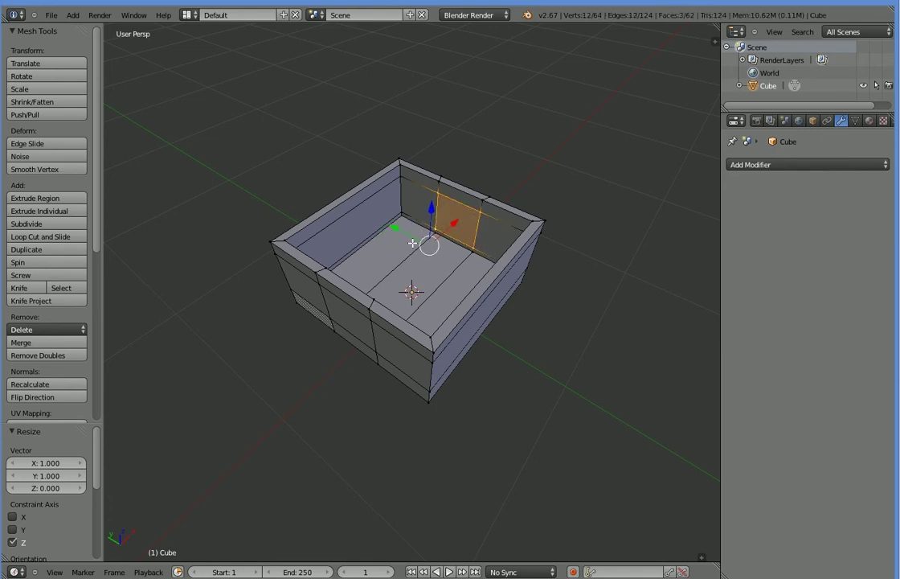
shift+right_click(320, 285)
shift+right_click(372, 303)
shift+right_click(377, 353)
shift+right_click(330, 321)
key(x)
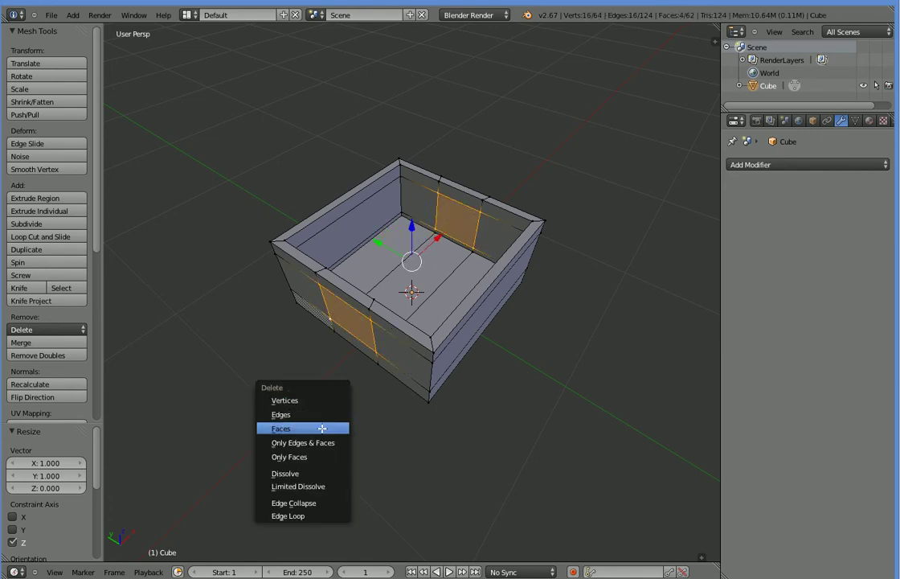
click(321, 429)
Step: Select the lower inner and outer corner vertices of the opening in the -X wall
middle_drag(322, 428, 388, 388)
right_click(363, 313)
shift+right_click(356, 319)
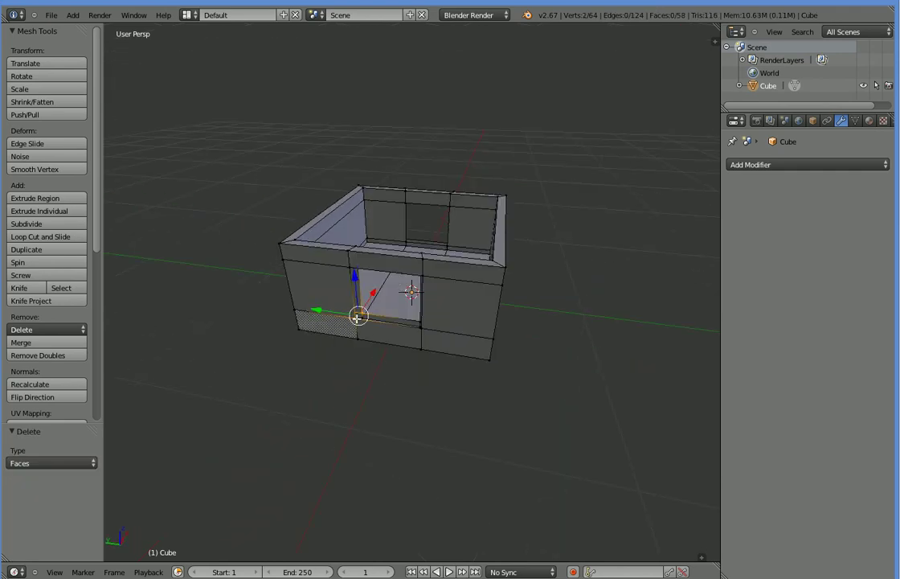
shift+right_click(419, 322)
shift+right_click(420, 329)
mouse_move(383, 361)
middle_down()
mouse_move(404, 364)
mouse_move(393, 359)
middle_up()
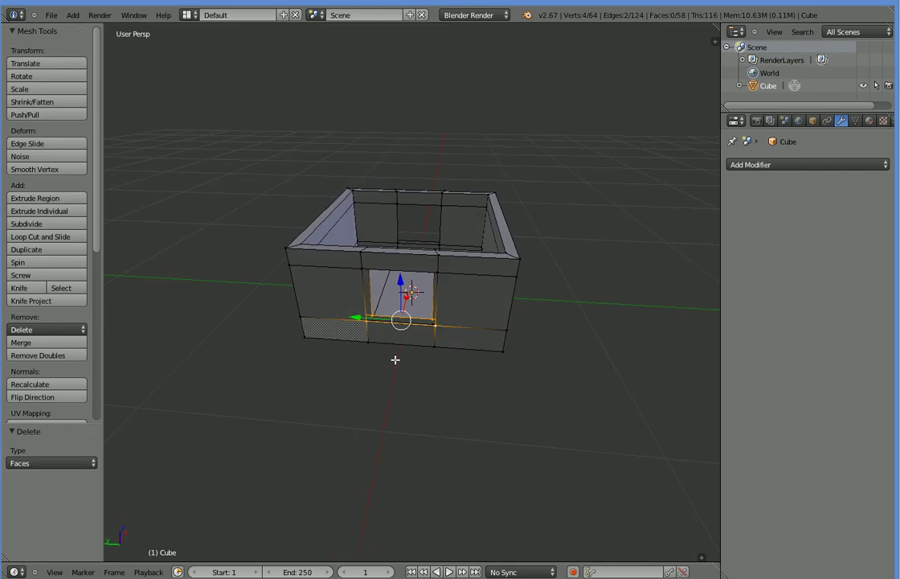
alt+shift+click(366, 301)
alt+click(363, 261)
middle_drag(364, 257, 392, 336)
Step: Undo the corner vertex selections and the deletion of the four centre wall faces
key(ctrl+z)
key(ctrl+z)
key(ctrl+z)
key(ctrl+z)
key(ctrl+z)
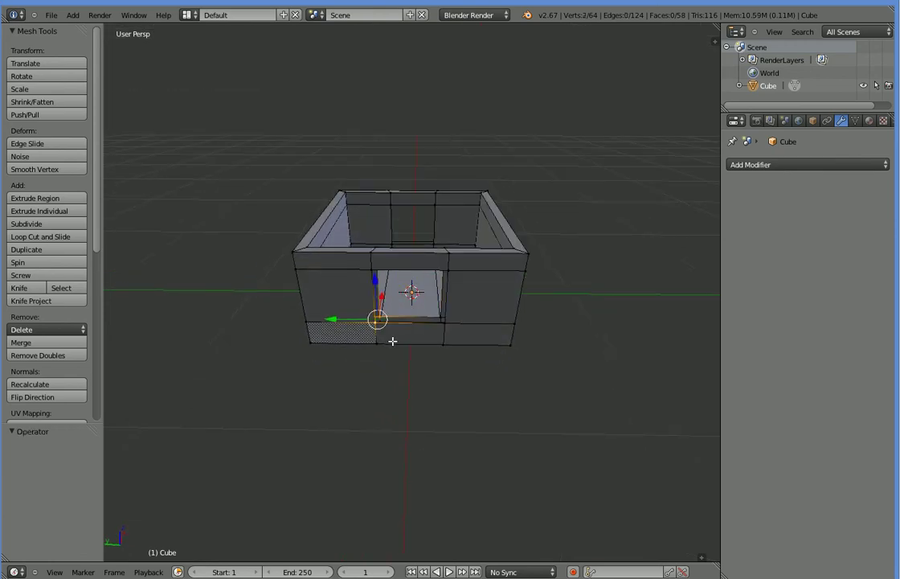
alt+right_click(393, 341)
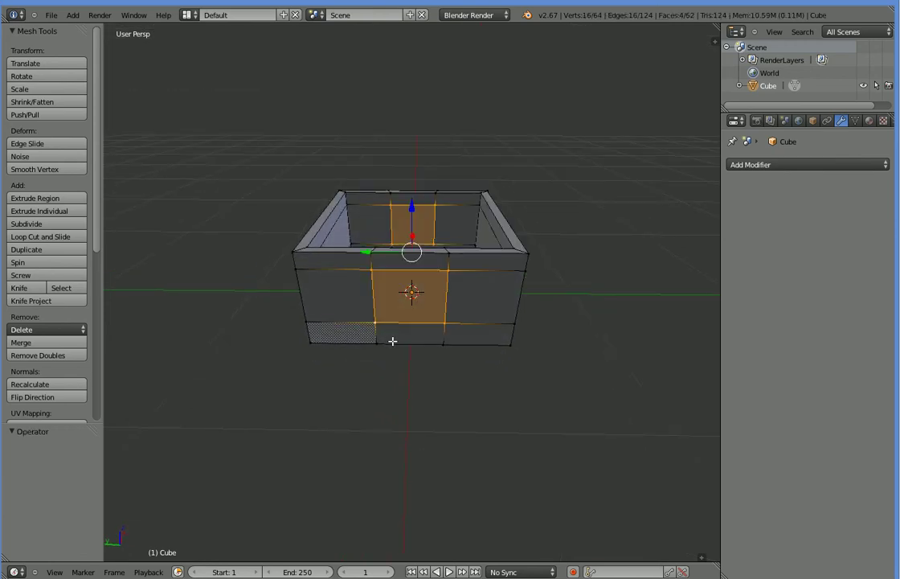
Step: Straighten the vertical edge loop on the +Y side of the centre faces by scaling it to 0 along Y
alt+right_click(372, 272)
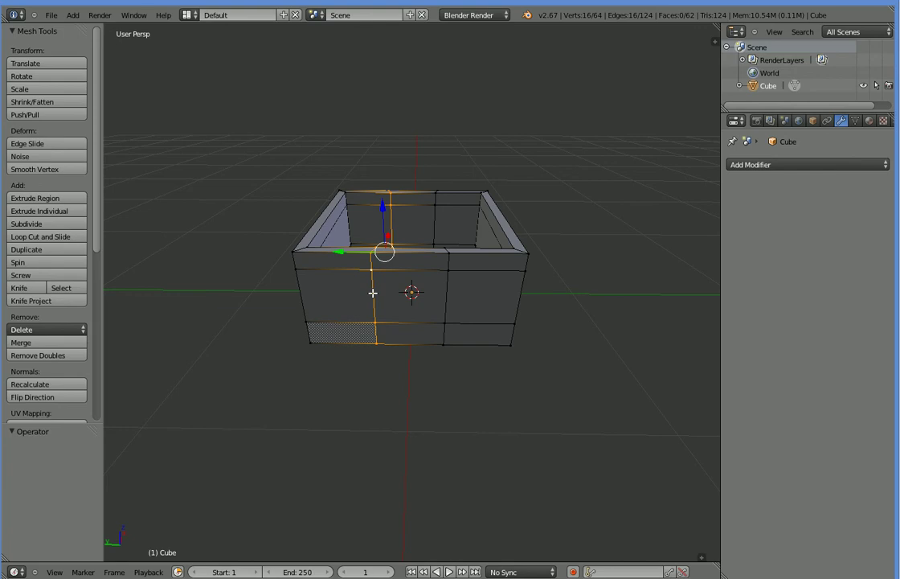
key(r)
key(x)
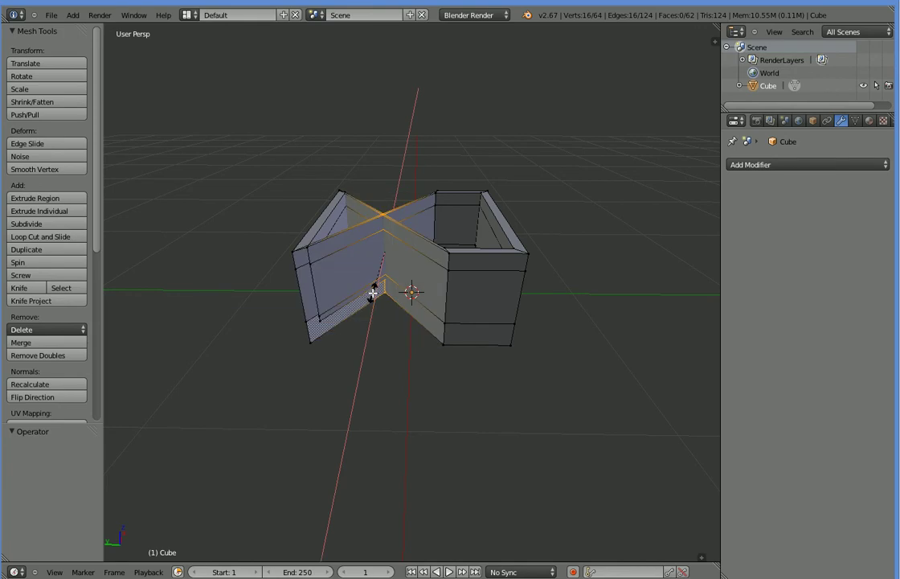
key(y)
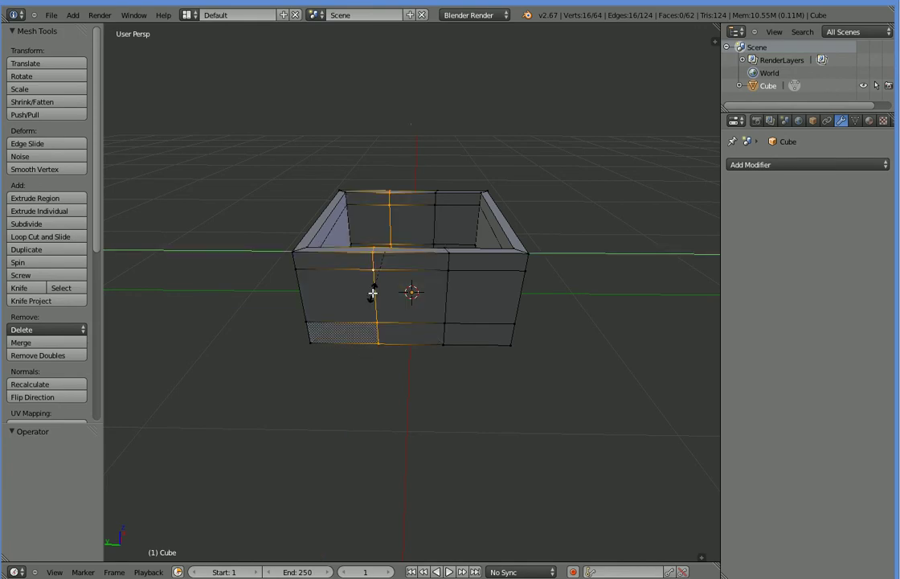
key(0)
key(Return)
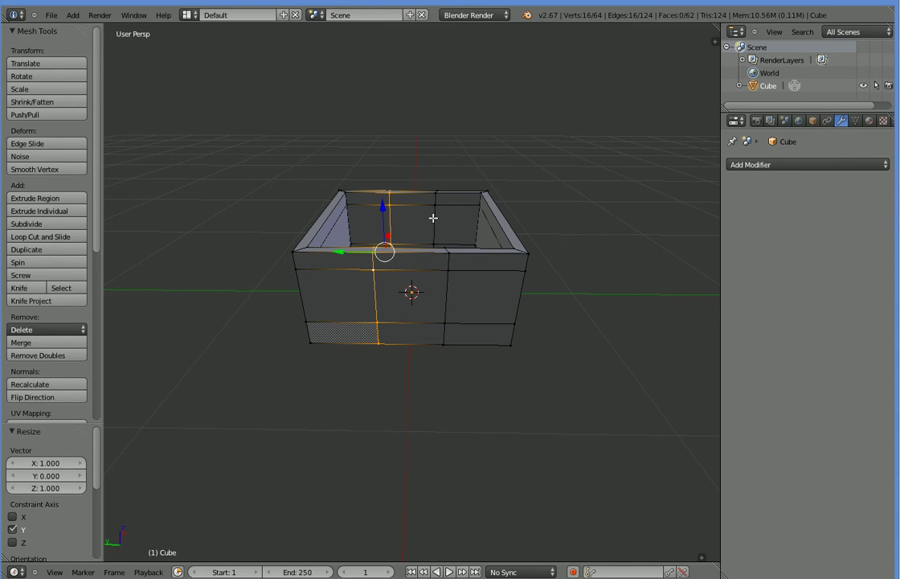
Step: Try scaling the vertical edge loop on the -Y side to 0 along Z, and undo it
alt+right_click(434, 218)
key(s)
key(z)
key(0)
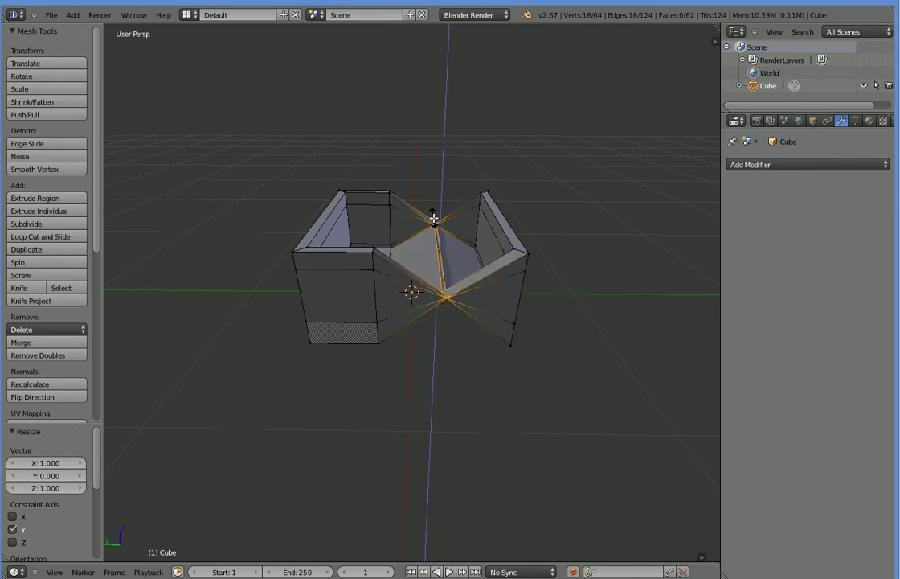
key(Return)
key(ctrl+z)
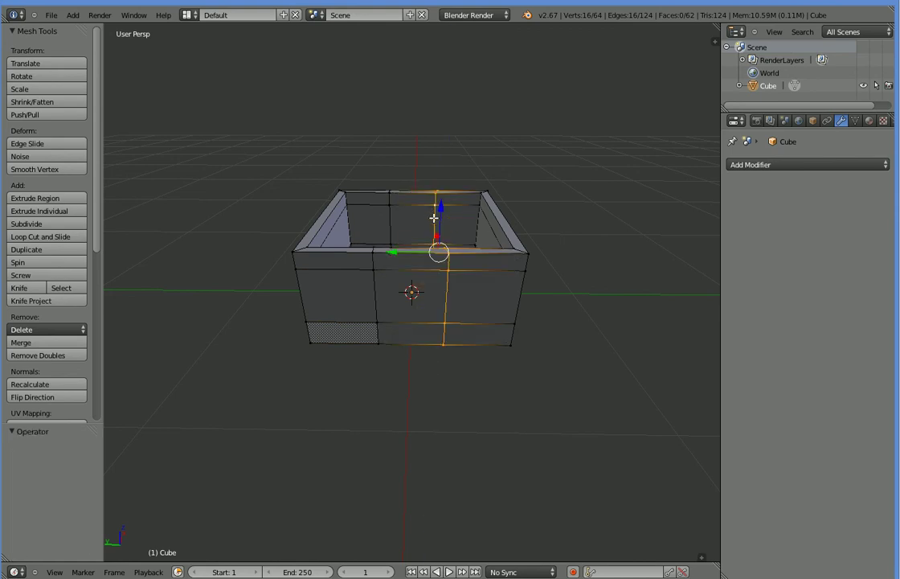
Step: Split the -Y side vertical edge loop from the mesh and scale it to 0 along Y
key(y)
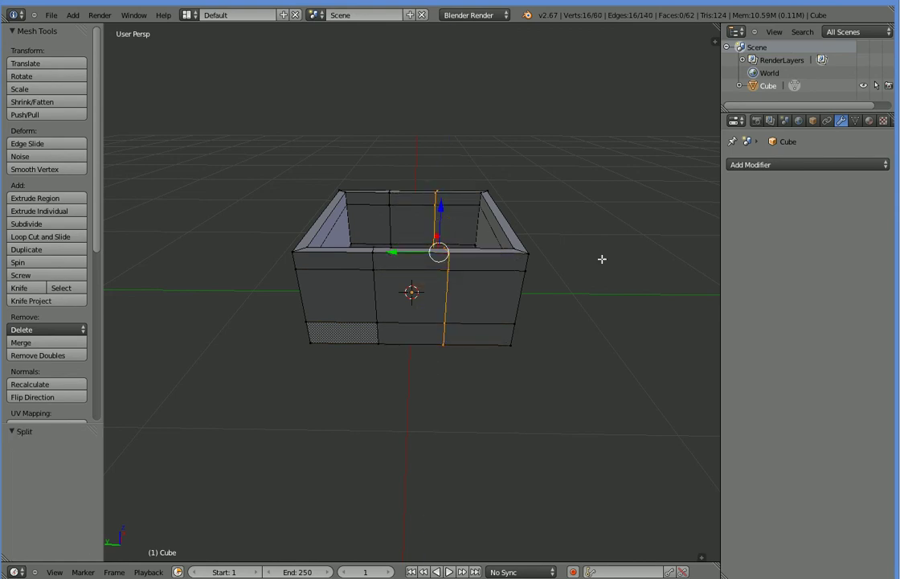
key(g)
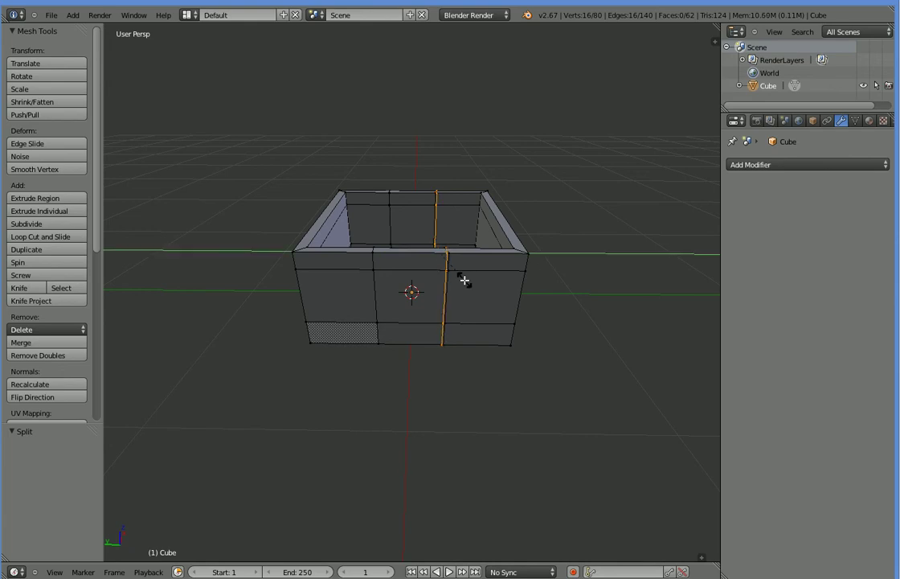
key(s)
key(y)
key(0)
key(Return)
Step: Undo the split and the Y scaling of the -Y side vertical edge loop
right_click(444, 273)
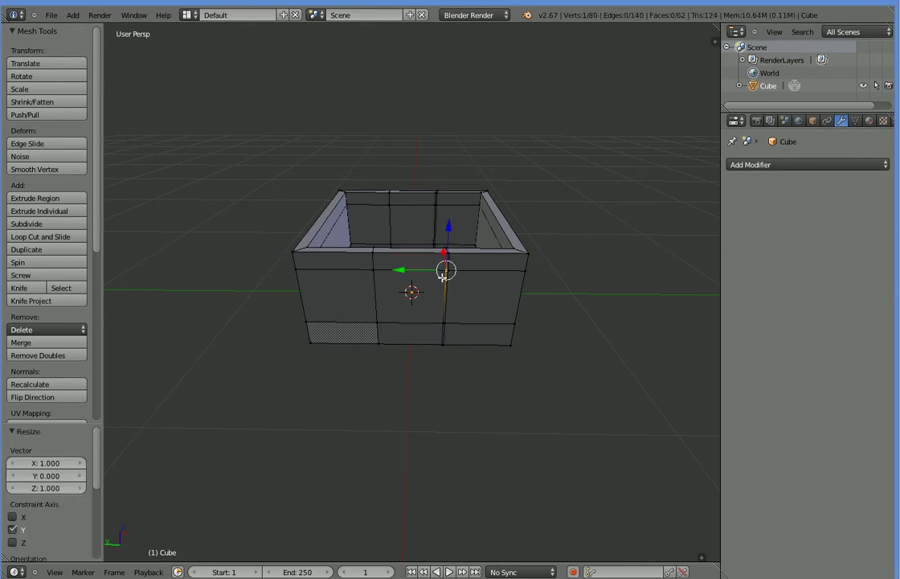
shift+right_click(373, 272)
right_click(377, 330)
scroll(367, 347, up, 1)
middle_drag(368, 350, 355, 359)
key(ctrl+z)
key(ctrl+z)
key(ctrl+z)
key(ctrl+z)
key(ctrl+z)
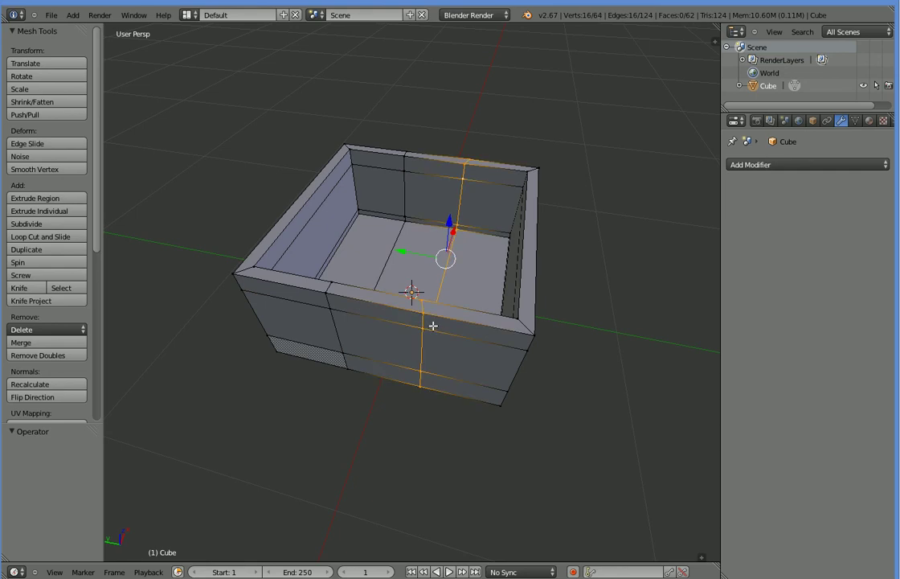
Step: Straighten the -Y side vertical edge loop by scaling it to 0 along Y
key(s)
key(x)
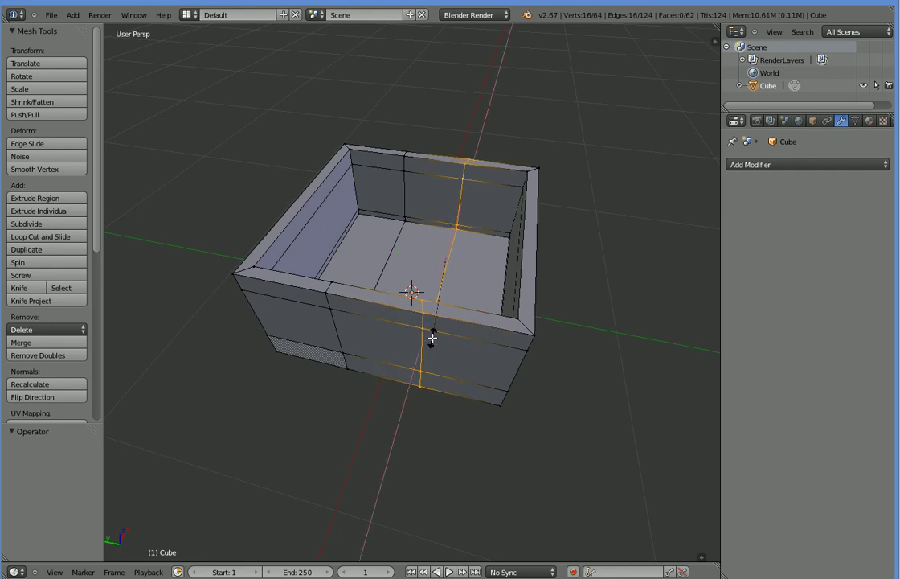
key(y)
key(0)
key(Return)
Step: Delete the outer centre face of the -X wall and the inner centre face of the +X wall
right_click(418, 331)
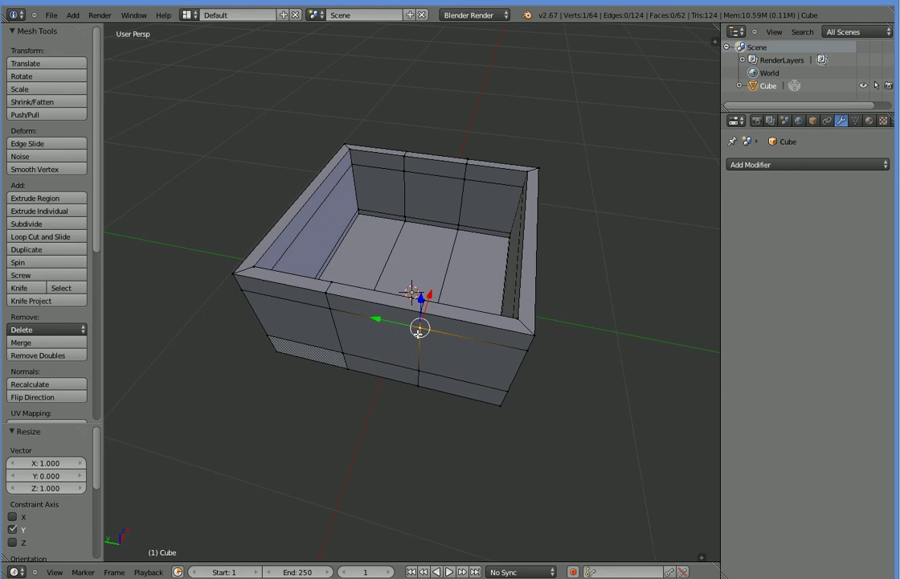
shift+right_click(418, 372)
shift+right_click(345, 354)
shift+right_click(330, 306)
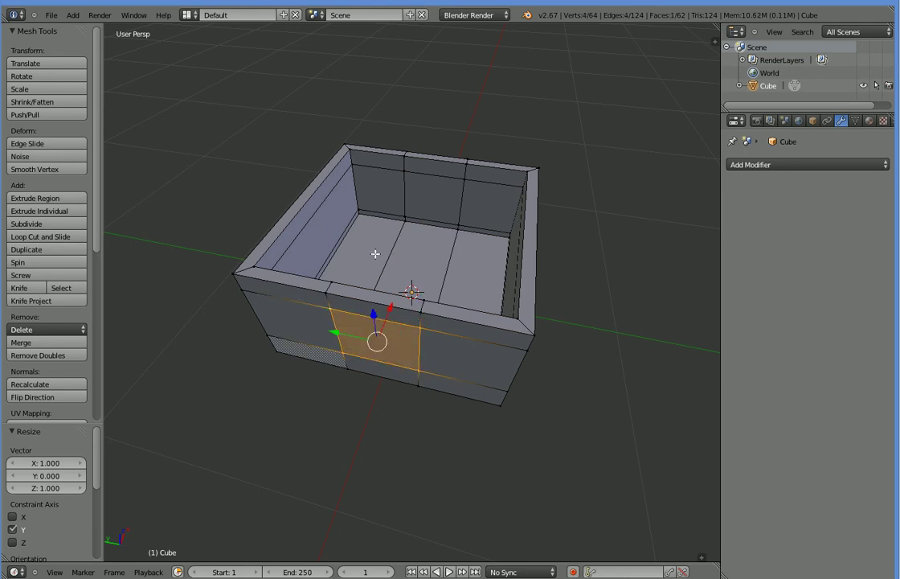
shift+right_click(405, 173)
shift+right_click(404, 213)
shift+right_click(466, 189)
shift+right_click(460, 213)
key(x)
click(460, 202)
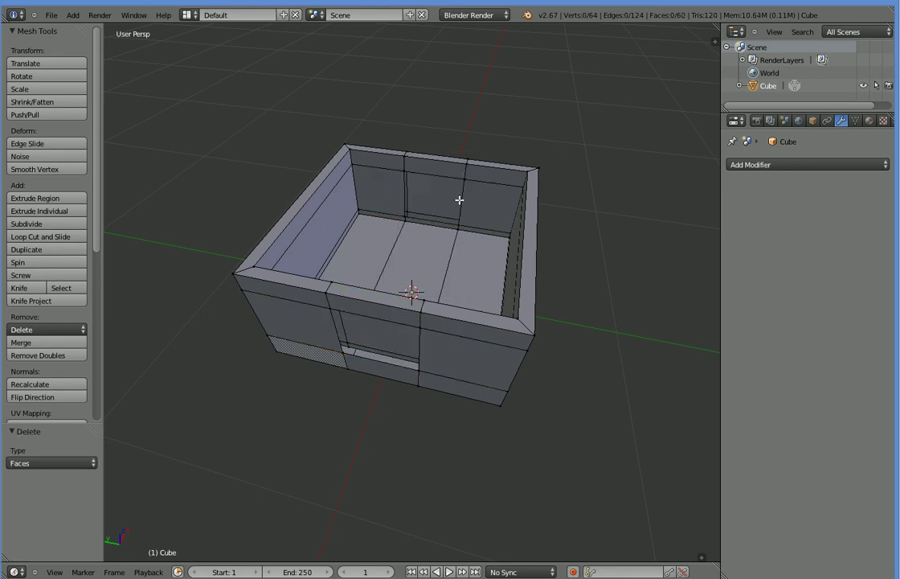
right_click(410, 183)
right_click(418, 201)
shift+right_click(377, 349)
middle_drag(389, 318, 392, 358)
right_click(362, 300)
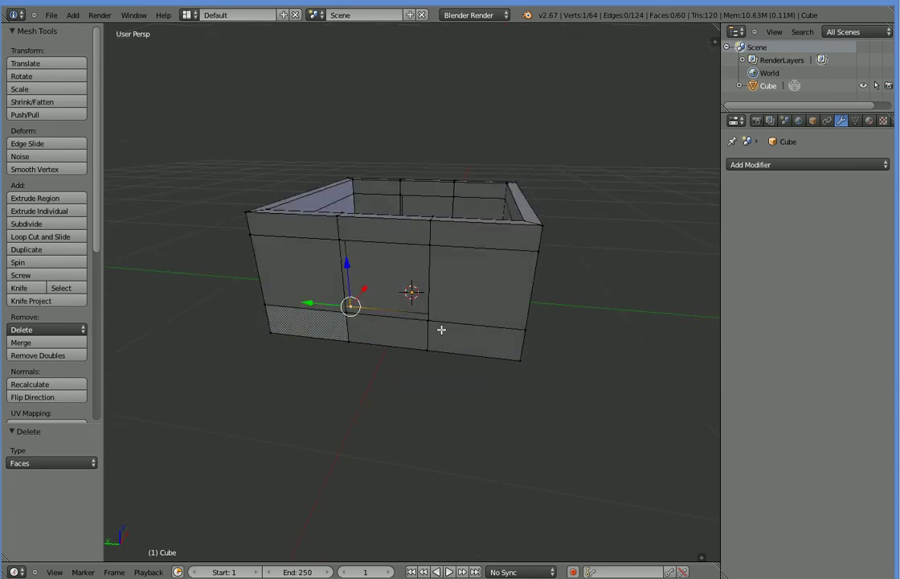
middle_drag(431, 354, 435, 257)
middle_drag(536, 314, 332, 347)
middle_drag(371, 386, 353, 374)
middle_drag(716, 367, 257, 390)
Step: Delete the outer centre face of the +X wall and the inner centre face of the -X wall
right_click(395, 315)
shift+right_click(472, 297)
shift+right_click(471, 305)
right_click(395, 315)
shift+right_click(459, 307)
shift+right_click(462, 342)
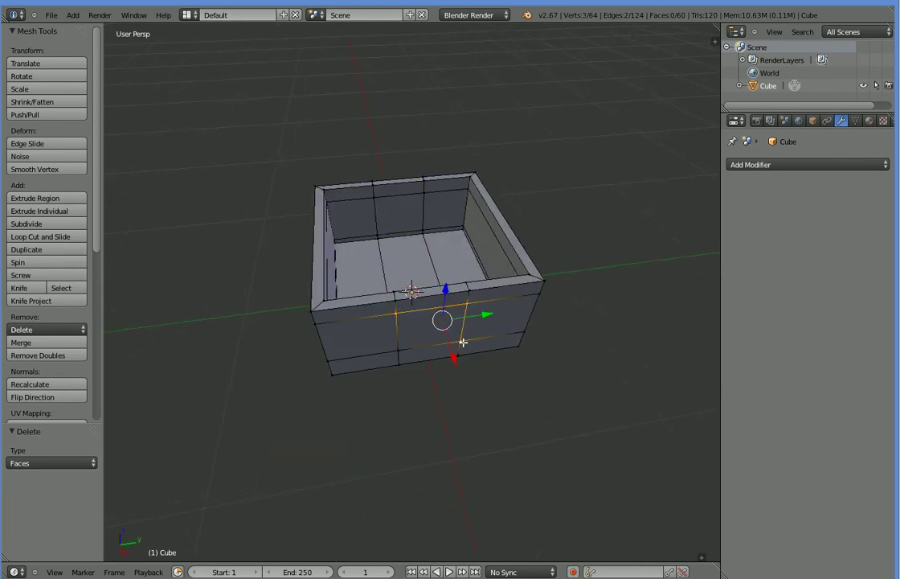
shift+right_click(398, 354)
shift+right_click(375, 198)
shift+right_click(377, 234)
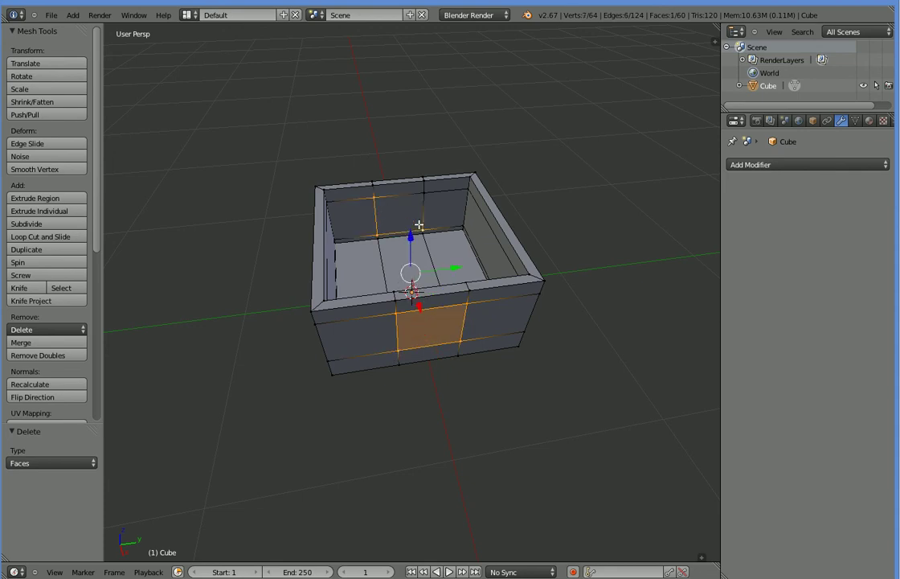
shift+right_click(424, 233)
shift+right_click(423, 194)
key(x)
click(418, 199)
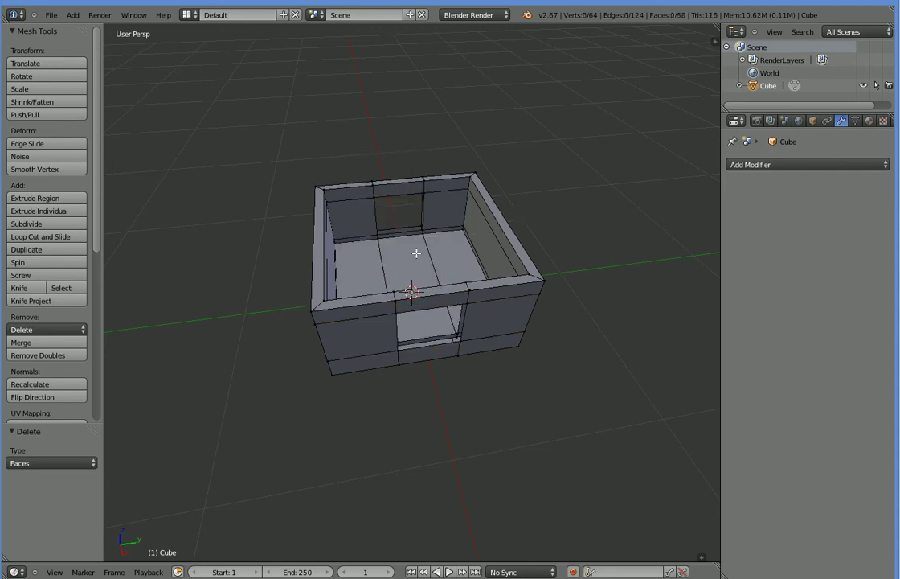
Step: Fill the bottom of the +X wall opening with a face between its four lower inner and outer corner vertices
middle_drag(439, 405, 422, 406)
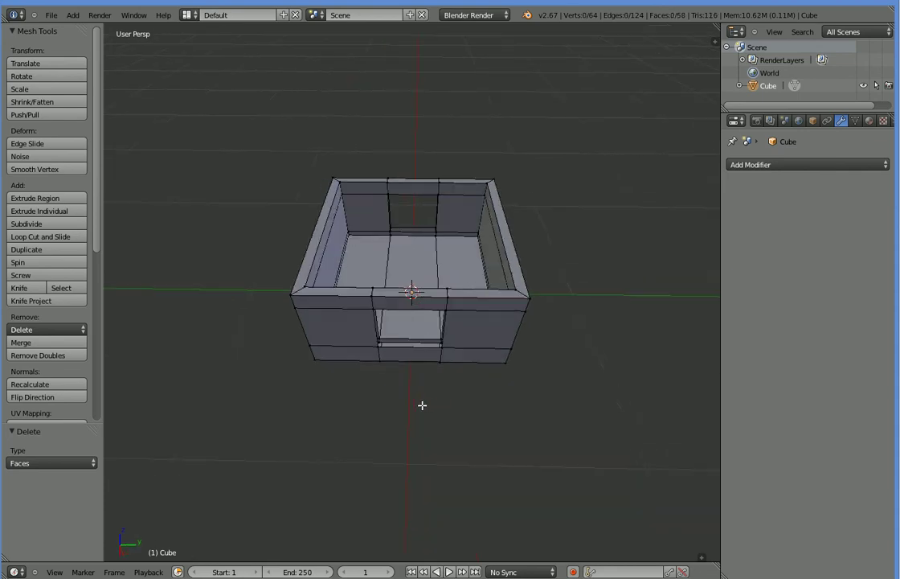
right_click(380, 343)
scroll(381, 343, up, 5)
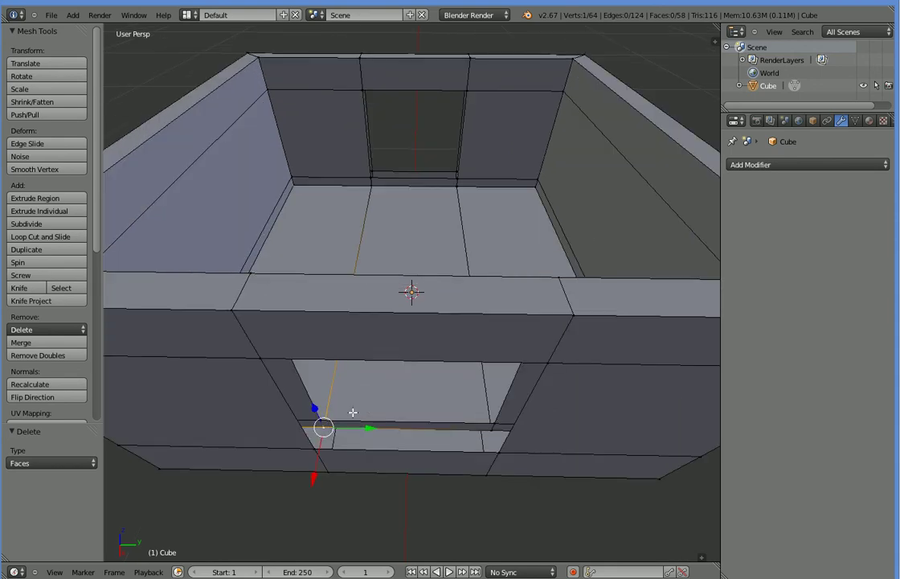
shift+right_click(313, 448)
shift+right_click(493, 445)
shift+right_click(493, 430)
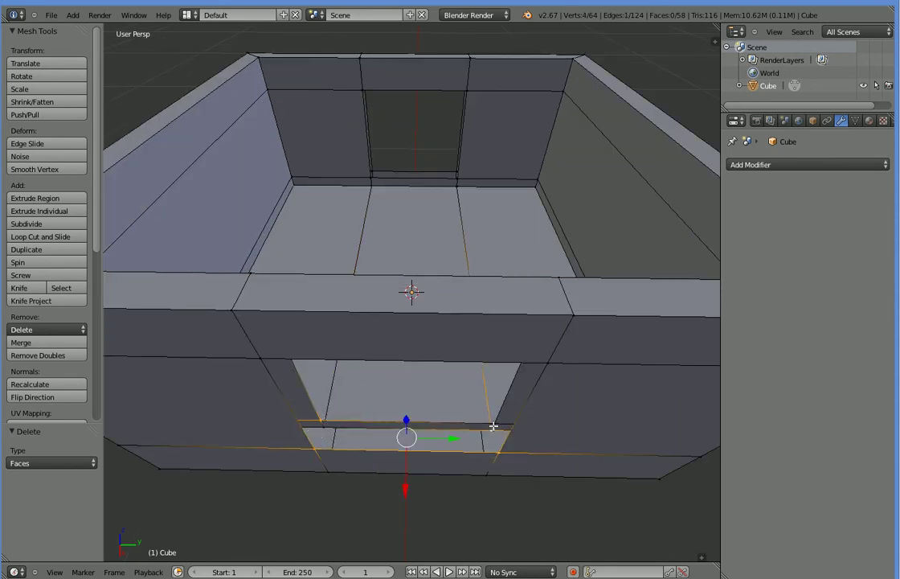
shift+right_click(492, 430)
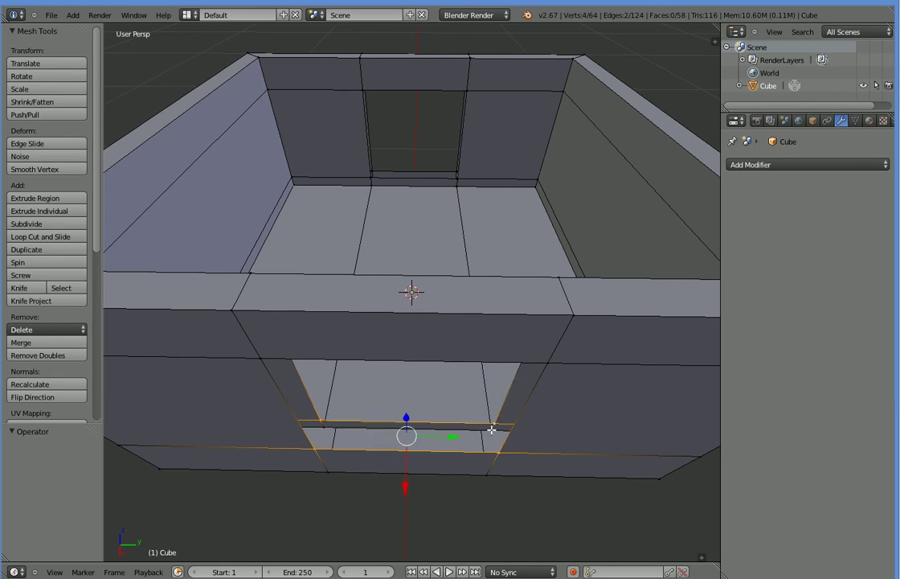
key(f)
Step: Fill the -Y side of the +X wall opening with a face joining its inner and outer vertical edges
right_click(320, 436)
shift+right_click(321, 430)
middle_drag(321, 450, 306, 378)
shift+right_click(238, 142)
shift+right_click(258, 142)
key(f)
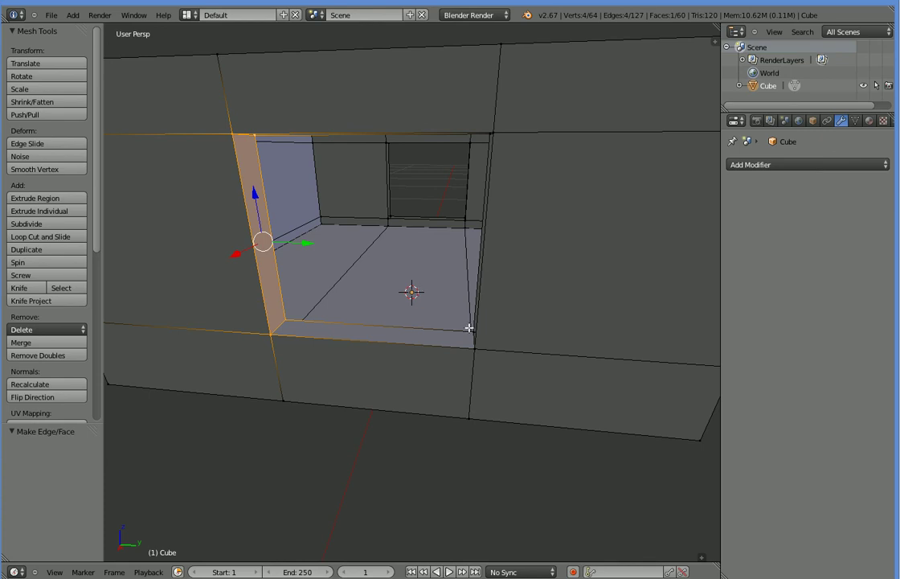
Step: Fill the +Y side of the +X wall opening with a face joining its inner and outer vertical edges
right_click(473, 331)
shift+right_click(474, 347)
middle_drag(358, 363, 444, 254)
shift+right_click(537, 76)
shift+right_click(551, 60)
key(f)
Step: Fill the top of the +X wall opening with a face between its four upper corner vertices
right_click(550, 60)
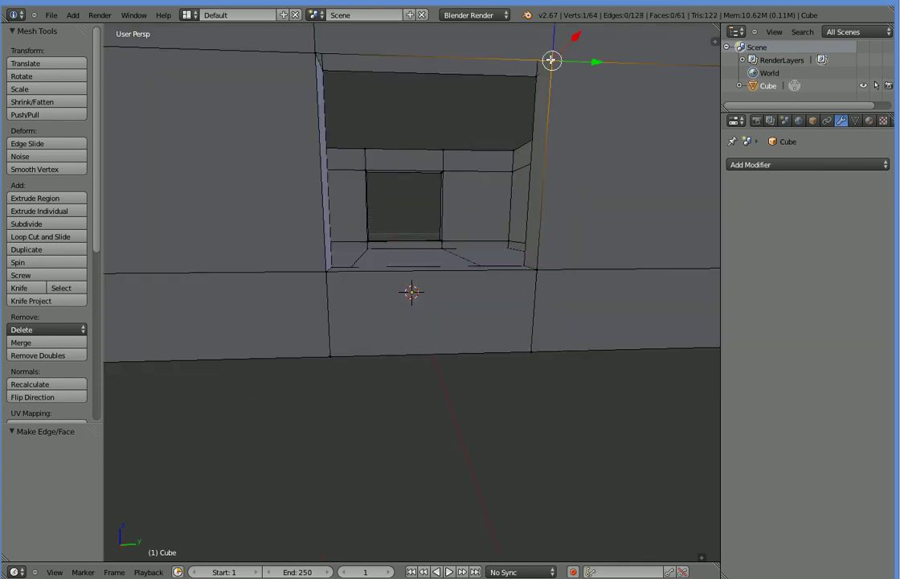
shift+right_click(537, 75)
shift+right_click(322, 71)
shift+right_click(316, 53)
key(f)
Step: Fill the bottom of the -X wall opening with a face between its four lower corner vertices
middle_drag(385, 207, 390, 349)
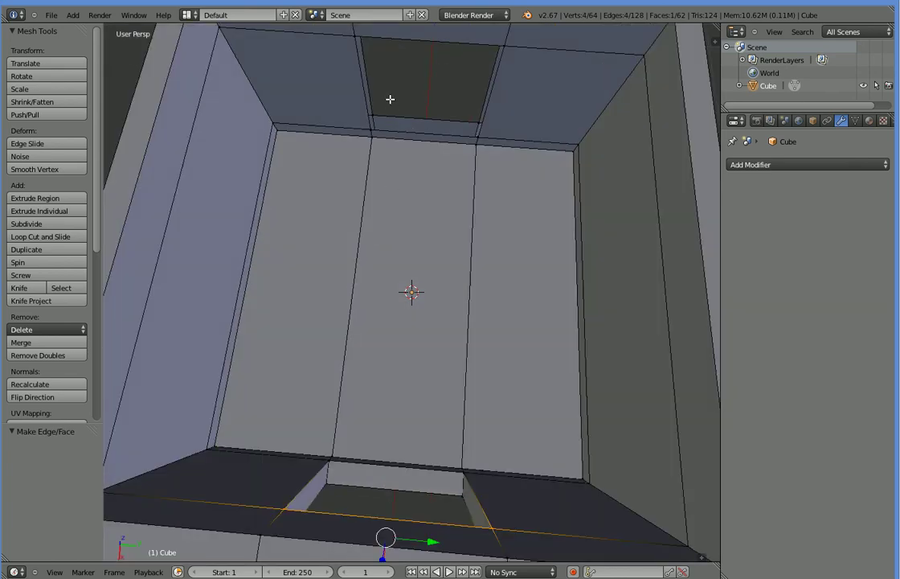
shift+right_click(375, 118)
shift+right_click(372, 127)
shift+right_click(480, 122)
shift+right_click(477, 134)
key(f)
Step: Fill the +Y side of the -X wall opening with a face joining its inner and outer vertical edges
right_click(477, 135)
shift+right_click(479, 123)
middle_drag(442, 158, 404, 138)
scroll(404, 138, up, 4)
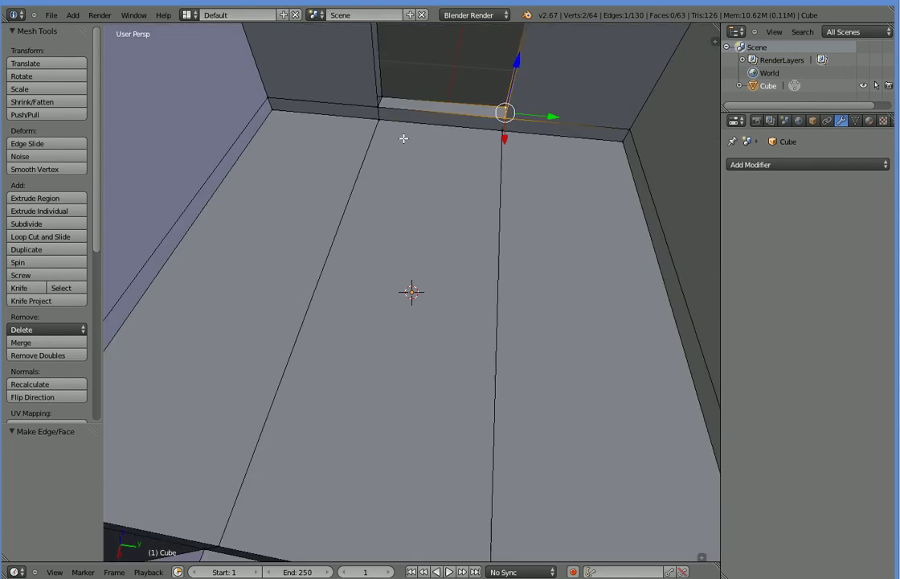
middle_drag(438, 175, 438, 118)
shift+right_click(508, 48)
shift+right_click(512, 43)
shift+right_click(511, 49)
shift+right_click(514, 38)
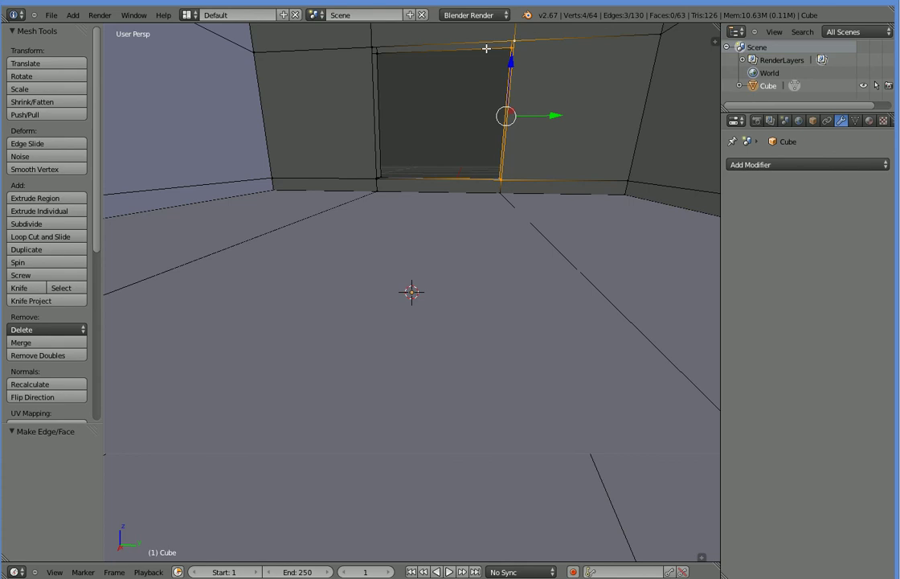
key(f)
Step: Fill the -Y side of the -X wall opening with a face joining its inner and outer vertical edges
right_click(379, 53)
shift+right_click(372, 47)
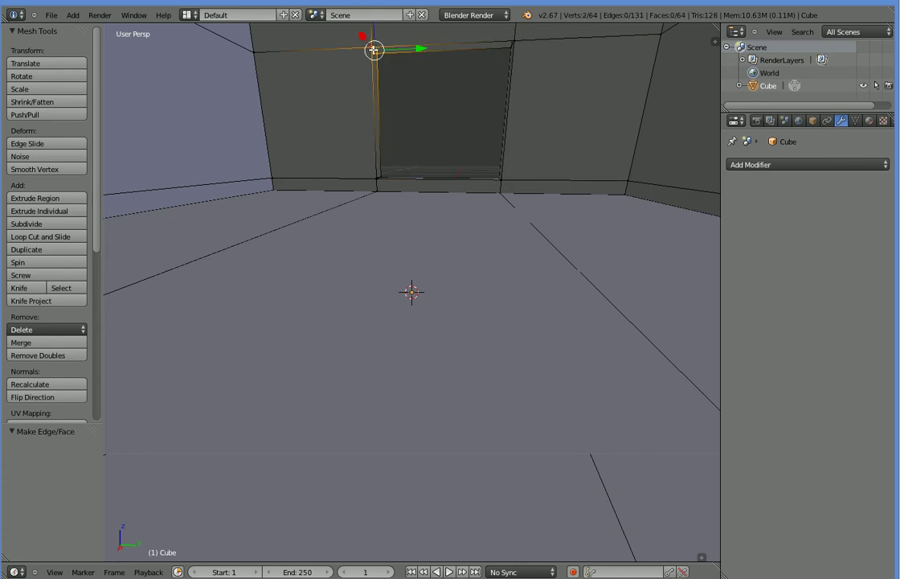
shift+right_click(376, 175)
key(f)
Step: Fill the top of the -X wall opening with a face between its four upper corner vertices
right_click(371, 41)
shift+right_click(376, 54)
shift+right_click(510, 45)
shift+right_click(514, 40)
key(f)
Step: Examine the whole box from several sides, checking both window openings and the lower edge loop on the outer walls
middle_drag(430, 139, 441, 151)
scroll(440, 151, down, 3)
scroll(441, 151, down, 6)
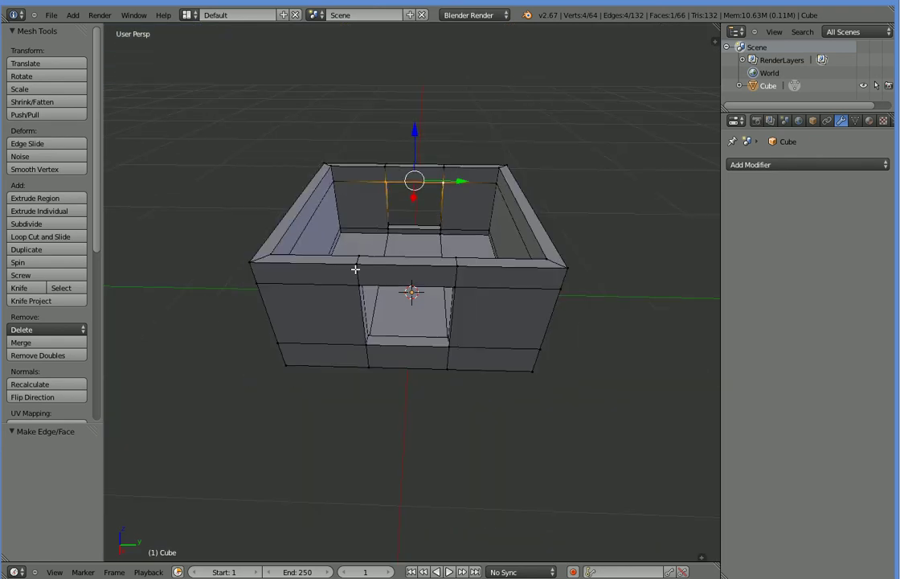
scroll(356, 269, down, 3)
middle_drag(470, 272, 499, 272)
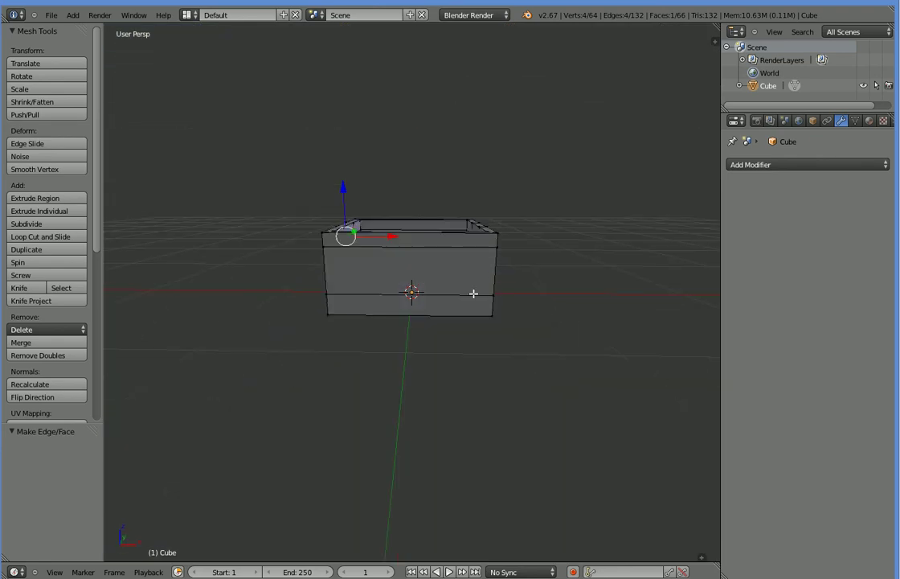
middle_drag(443, 299, 373, 301)
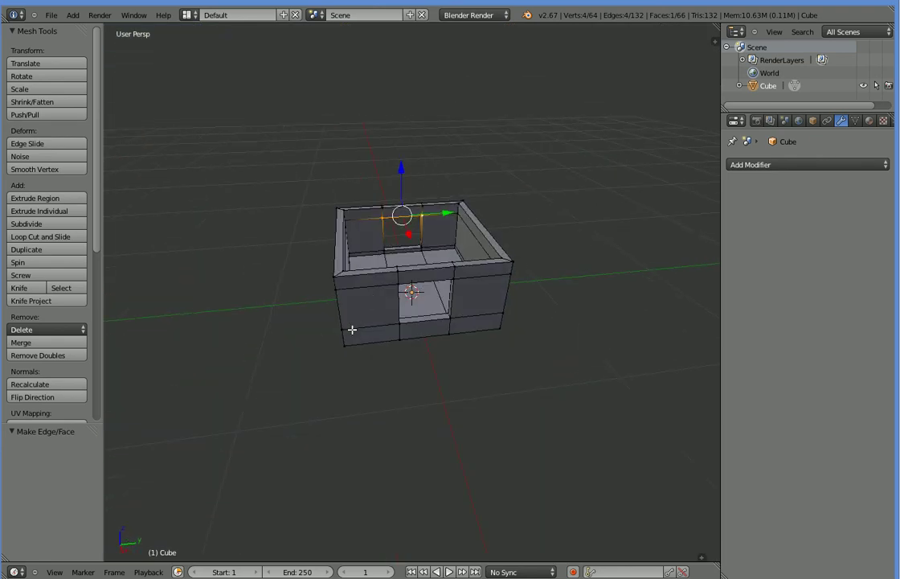
alt+right_click(360, 331)
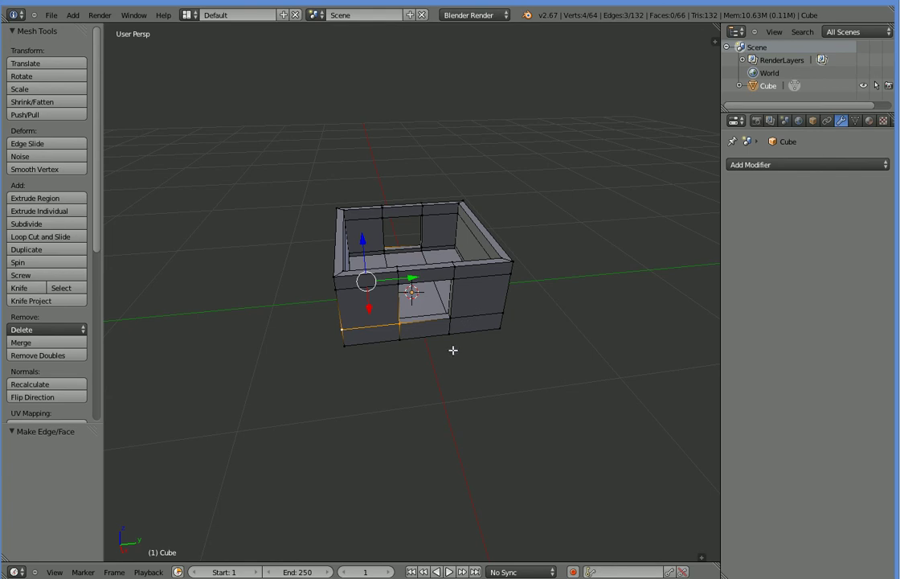
middle_drag(453, 352, 517, 359)
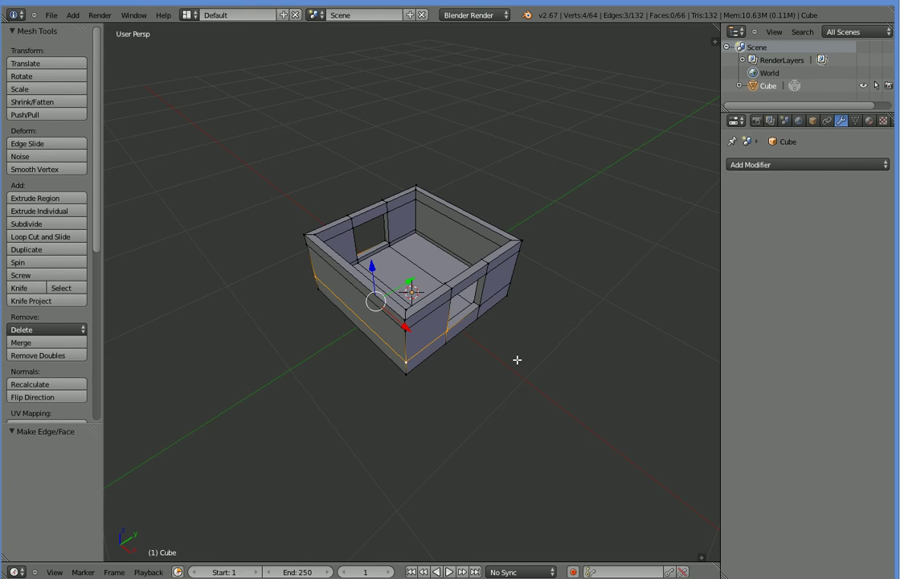
scroll(488, 356, up, 5)
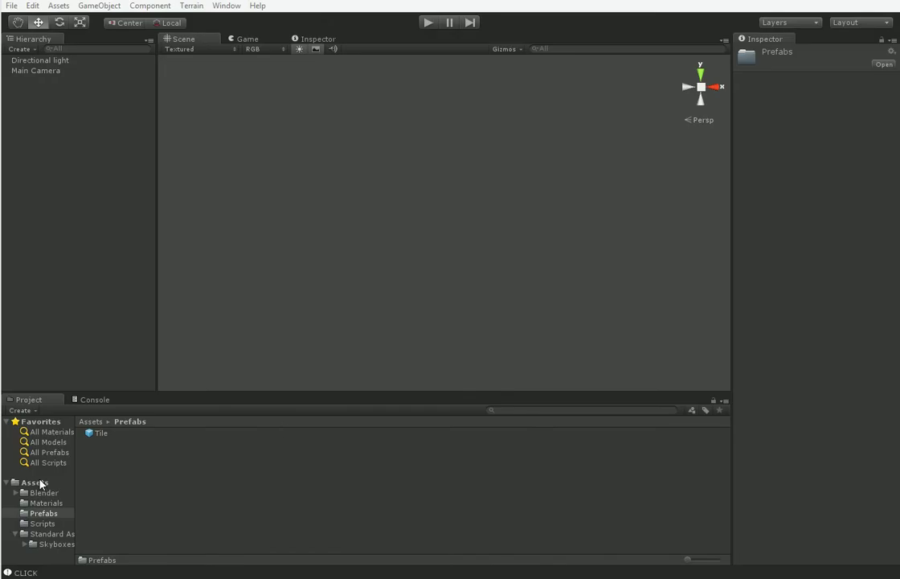
Step: Switch to Unity, place the room1 model from the Blender asset folder in the scene and inspect it up close
click(44, 493)
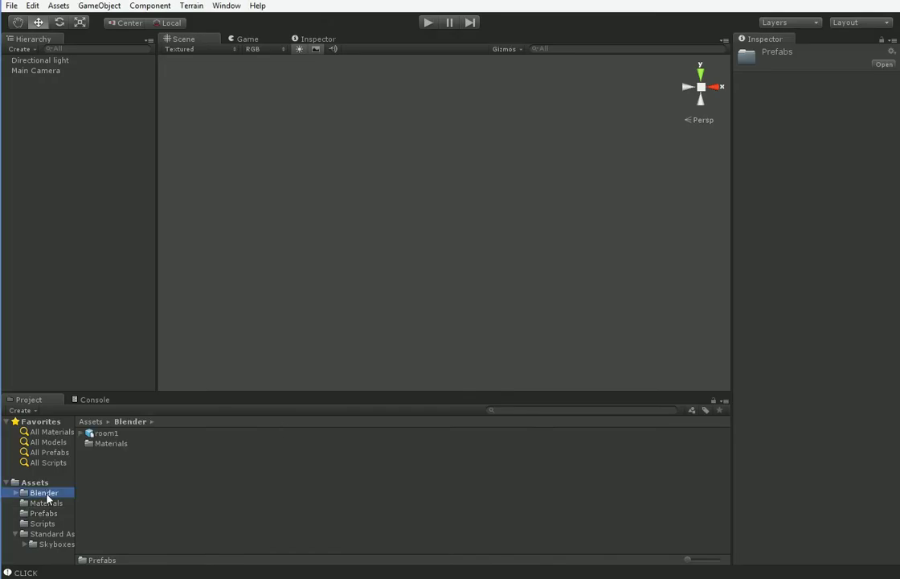
click(106, 434)
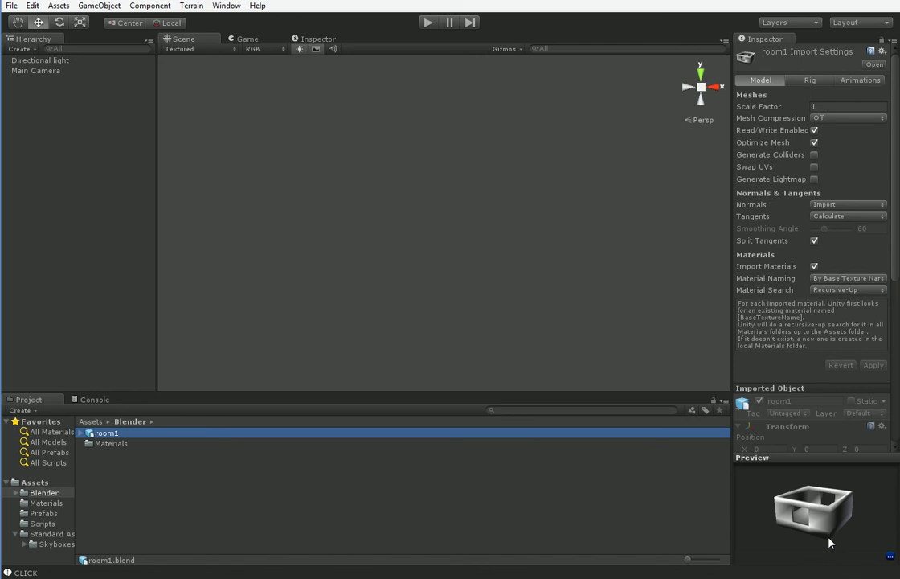
drag(90, 433, 345, 298)
double_click(67, 81)
middle_click(440, 323)
middle_drag(440, 323, 431, 363)
scroll(431, 363, down, 4)
alt+drag(556, 201, 358, 301)
scroll(528, 297, down, 2)
Step: Delete the room1 object from the scene
click(77, 82)
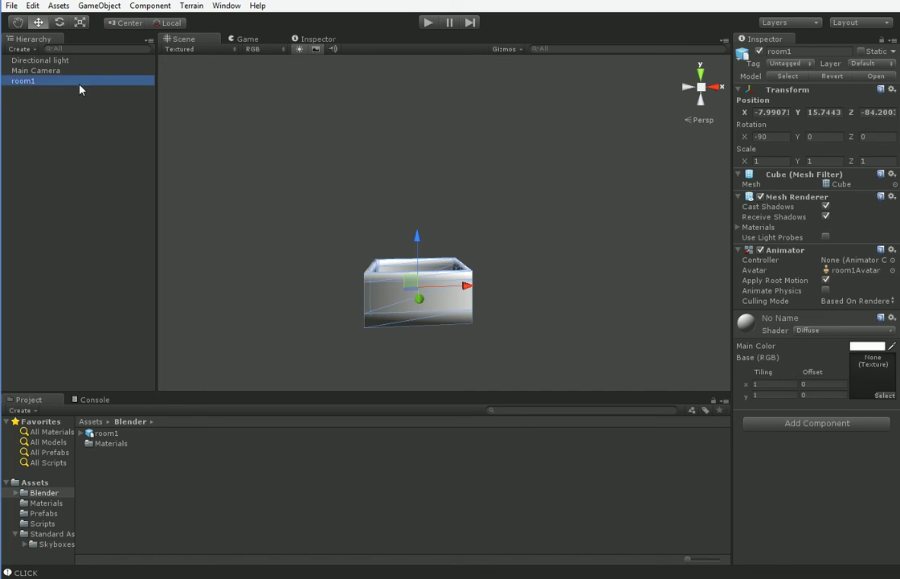
key(Delete)
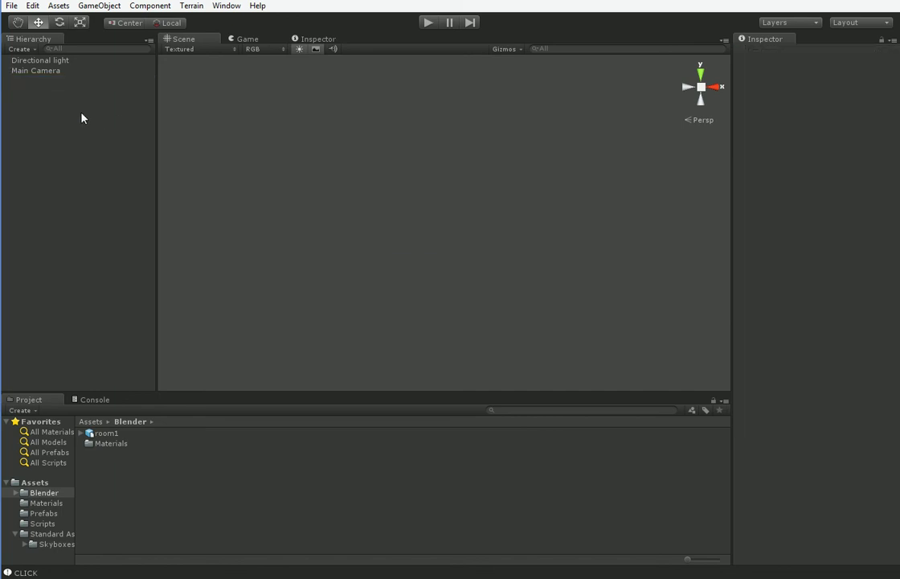